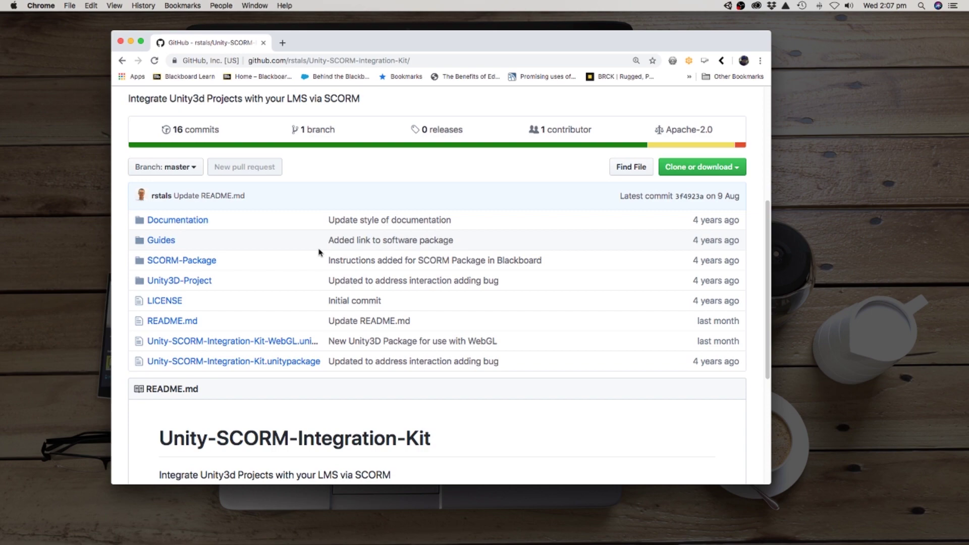
- Scroll the GitHub repository's file list to the Unity-SCORM-Integration-Kit .unitypackage files
{"action": "scroll", "coordinate": [319, 253], "scroll_direction": "up", "scroll_amount": 5}
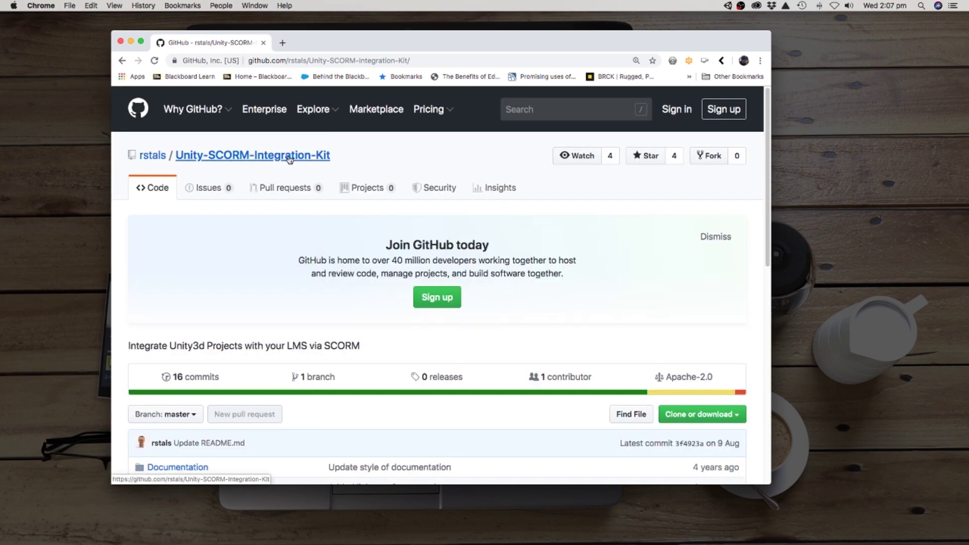
{"action": "scroll", "coordinate": [268, 267], "scroll_direction": "down", "scroll_amount": 3}
{"action": "scroll", "coordinate": [268, 267], "scroll_direction": "down", "scroll_amount": 4}
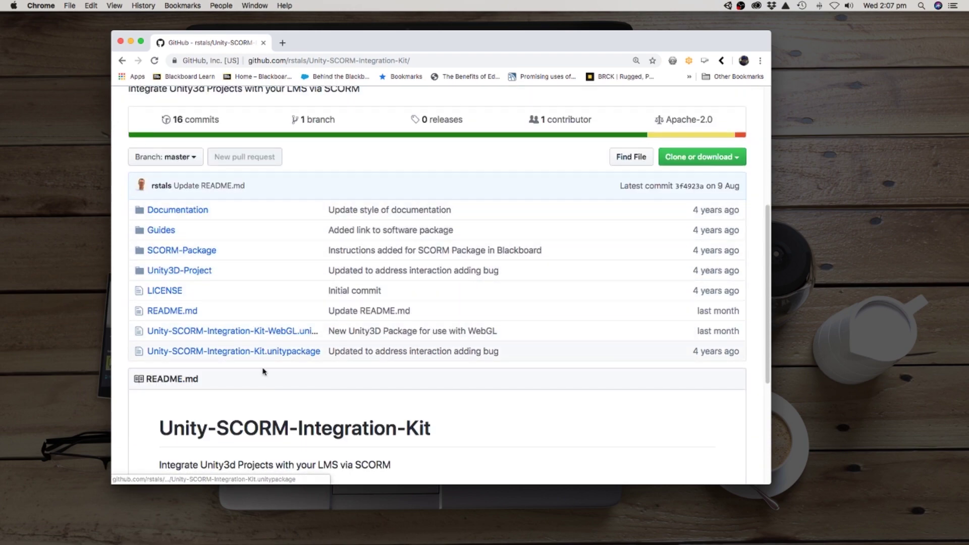
{"action": "scroll", "coordinate": [275, 338], "scroll_direction": "down", "scroll_amount": 1}
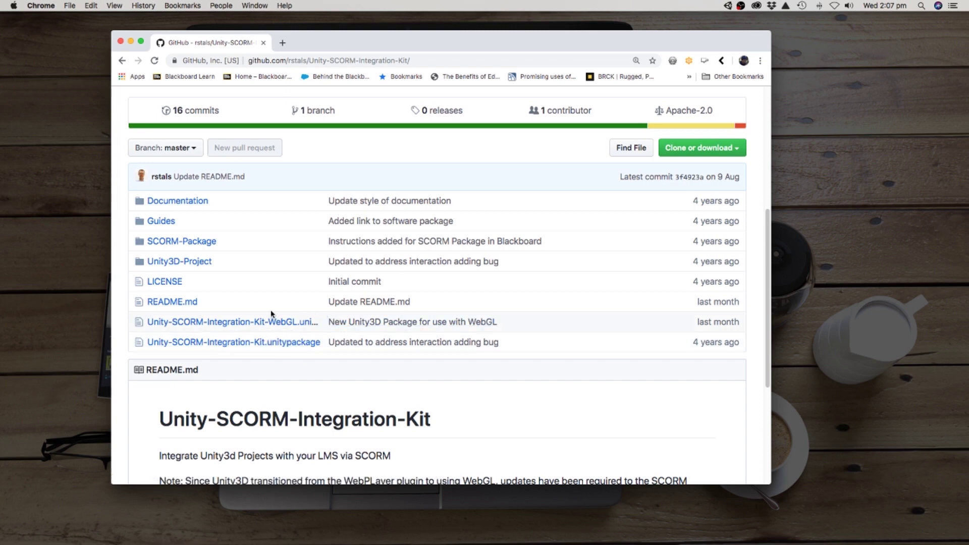
- Open the Unity-SCORM-Integration-Kit-WebGL.unitypackage file page and download the 252 KB package
{"action": "left_click", "coordinate": [198, 322]}
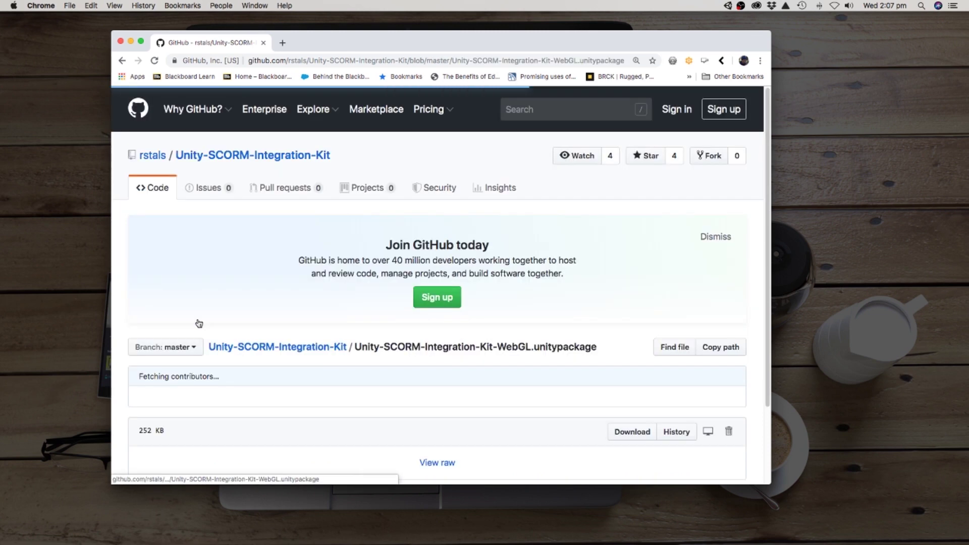
{"action": "scroll", "coordinate": [198, 322], "scroll_direction": "down", "scroll_amount": 3}
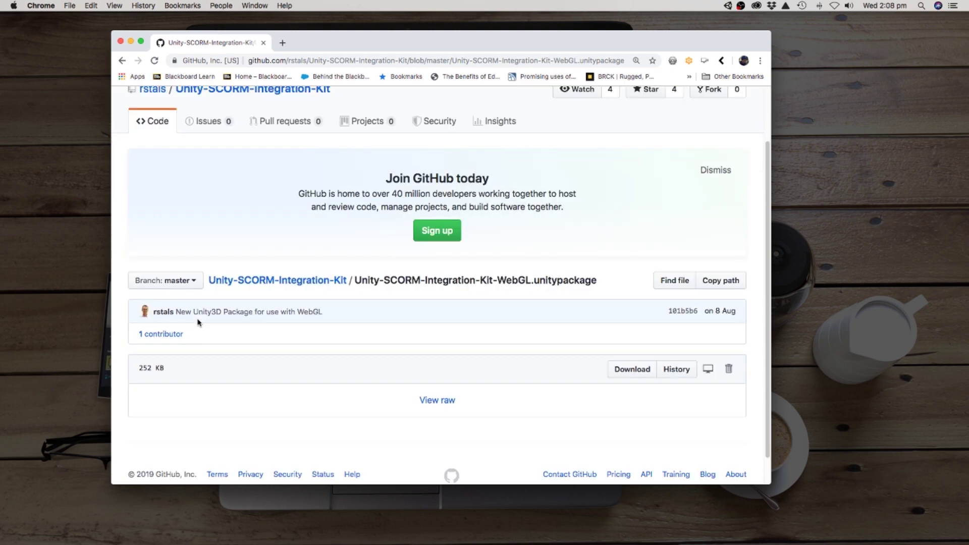
{"action": "left_click", "coordinate": [631, 370]}
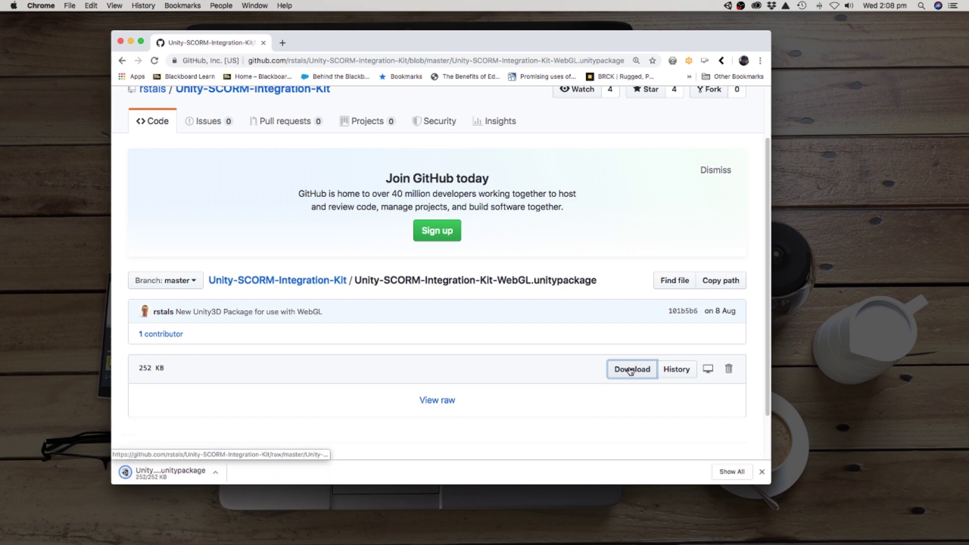
- Confirm the package in the Dock's Downloads stack, then dismiss Chrome's download bar
{"action": "mouse_move", "coordinate": [766, 542]}
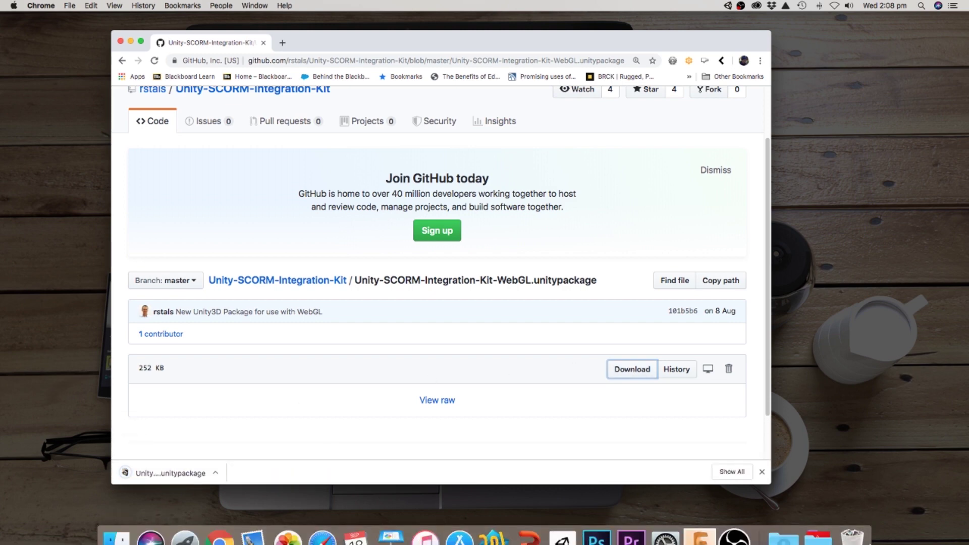
{"action": "left_click", "coordinate": [784, 524]}
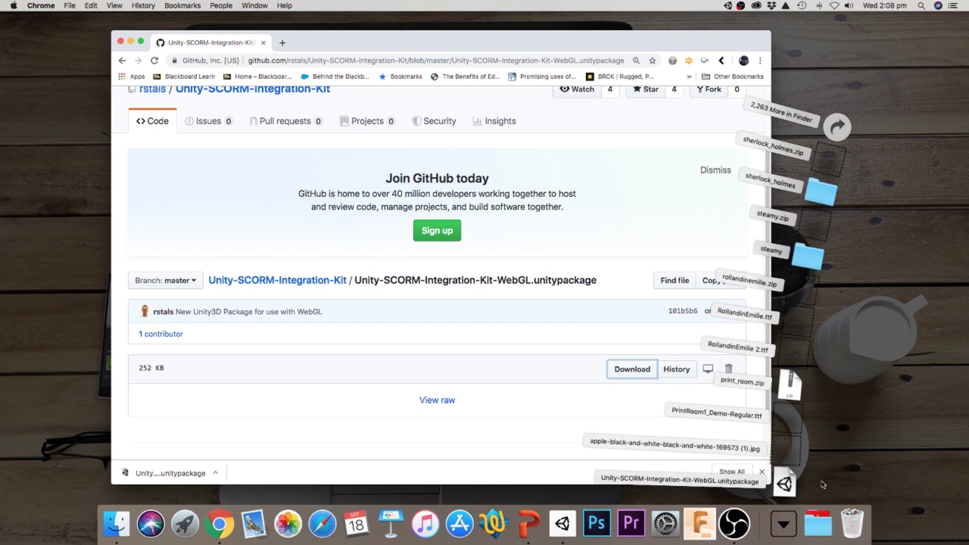
{"action": "left_click", "coordinate": [852, 471]}
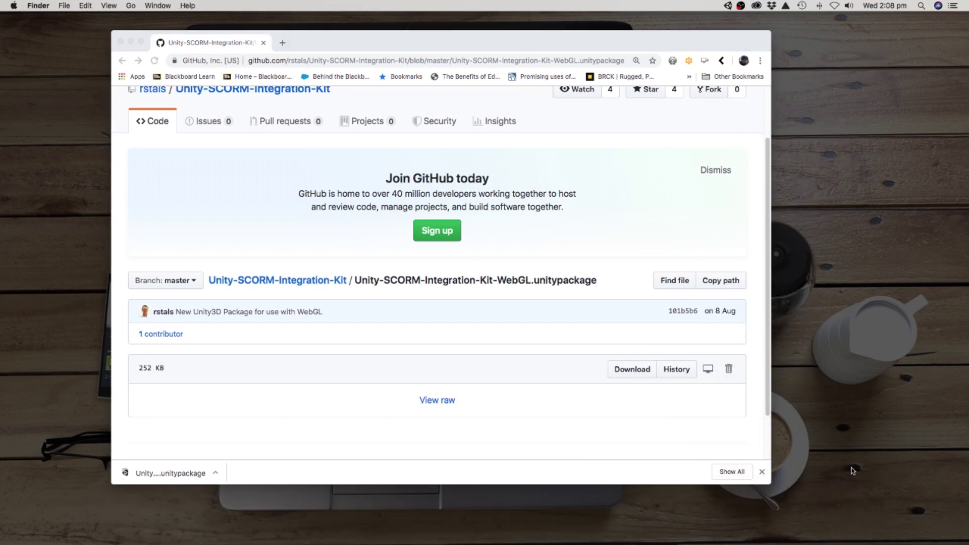
{"action": "left_click", "coordinate": [761, 472]}
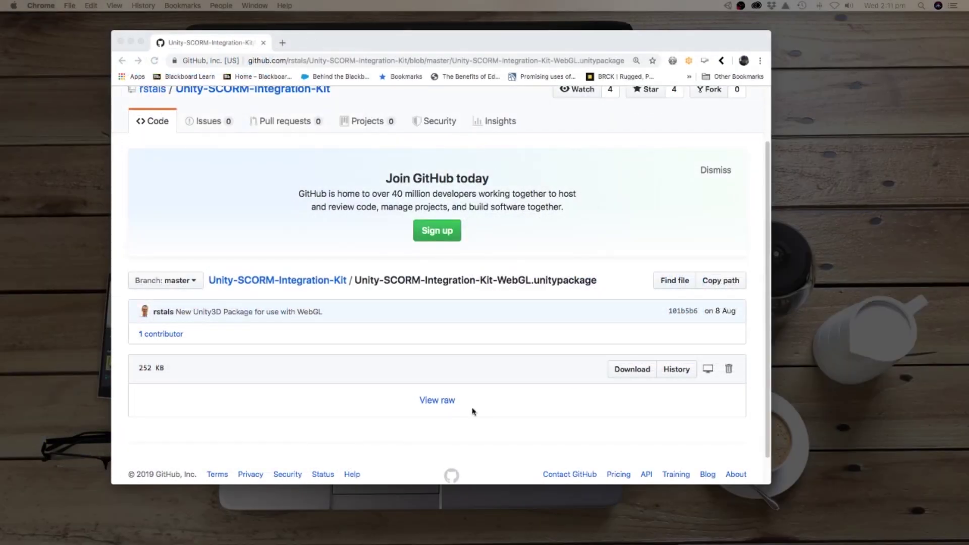
- Bring Unity Hub to the front, minimizing Chrome and repositioning the Hub window
{"action": "mouse_move", "coordinate": [700, 525]}
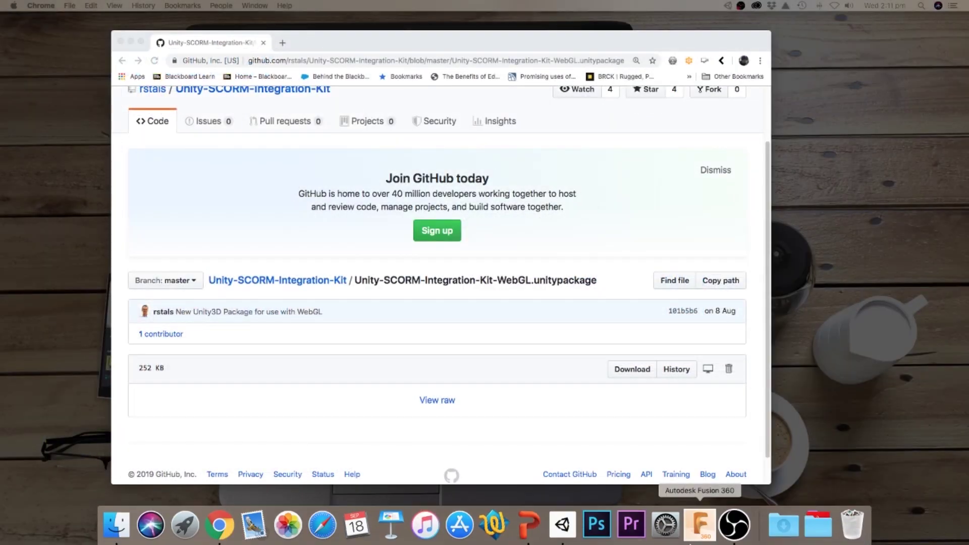
{"action": "left_click", "coordinate": [563, 525]}
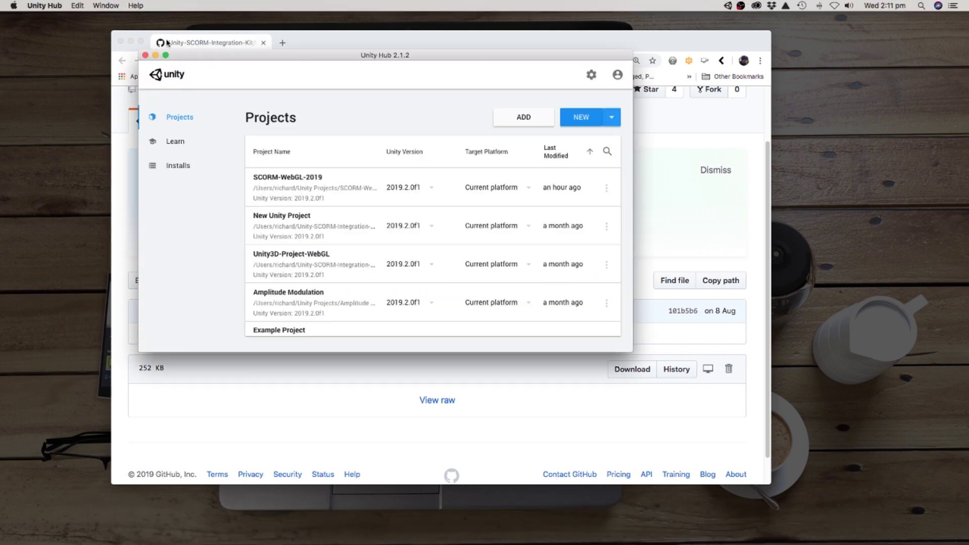
{"action": "left_click", "coordinate": [133, 43]}
{"action": "left_click_drag", "start_coordinate": [469, 56], "coordinate": [459, 47]}
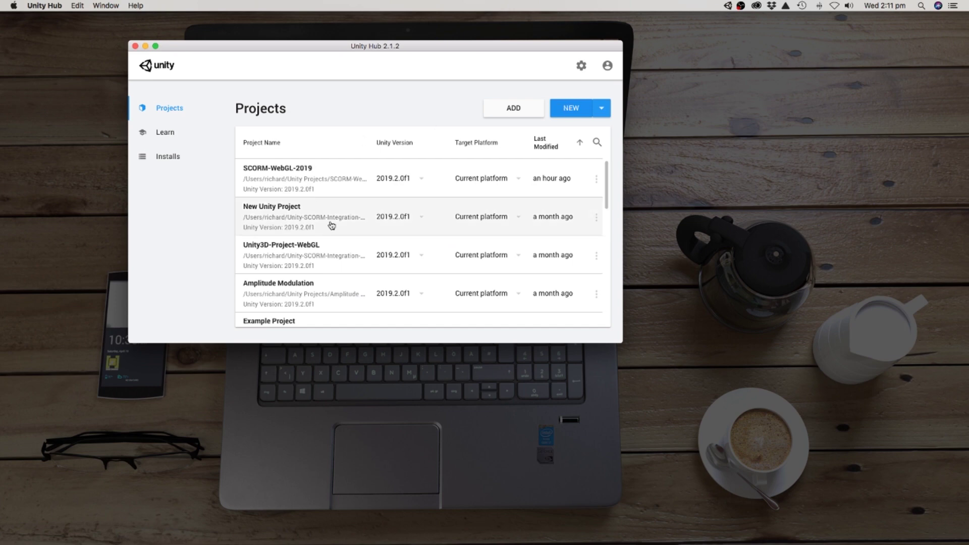
- Start a new 3D project named 'Tutorial Project'
{"action": "left_click", "coordinate": [572, 113]}
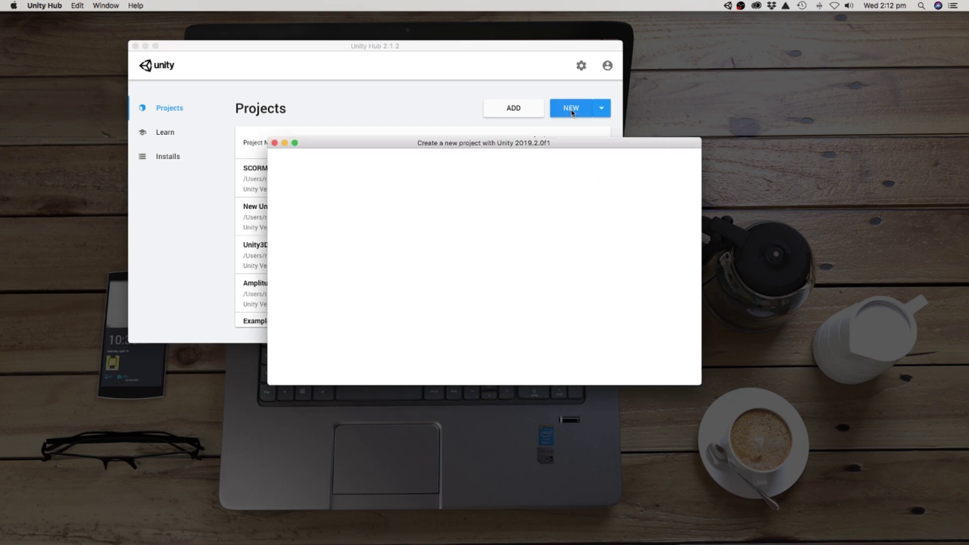
{"action": "left_click", "coordinate": [547, 196]}
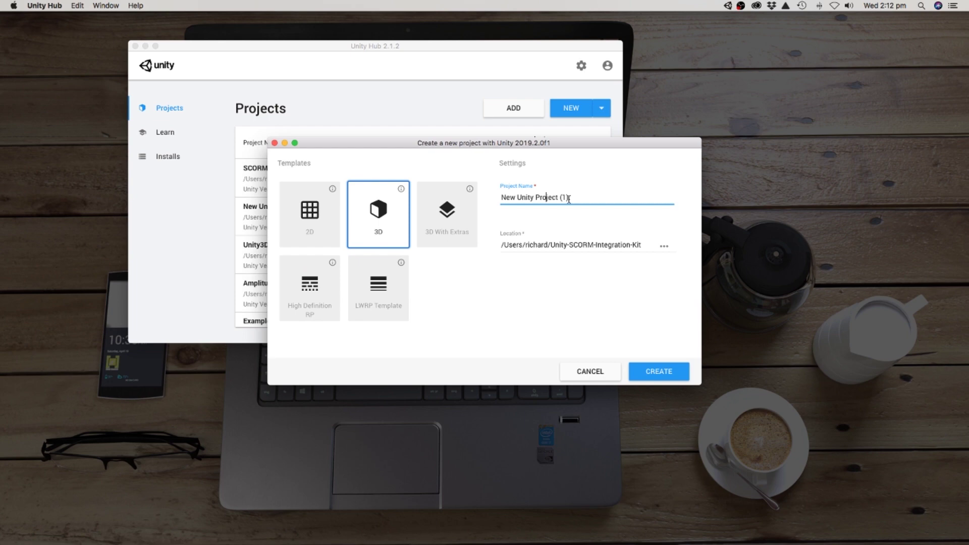
{"action": "left_click_drag", "start_coordinate": [569, 198], "coordinate": [466, 195]}
{"action": "type", "text": "Tutorial Project"}
- Set the project location to /Users/richard/Unity Projects and create the project
{"action": "left_click", "coordinate": [664, 246]}
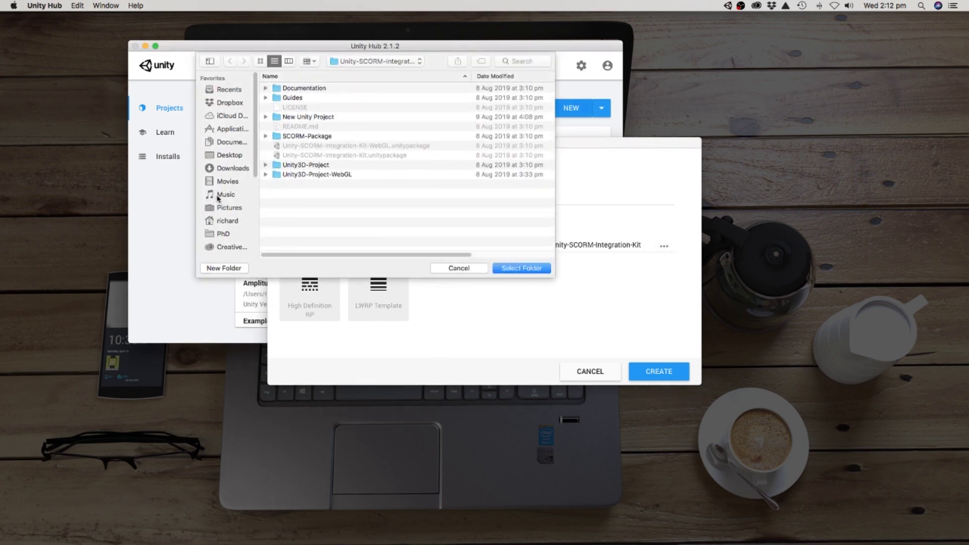
{"action": "left_click", "coordinate": [401, 61]}
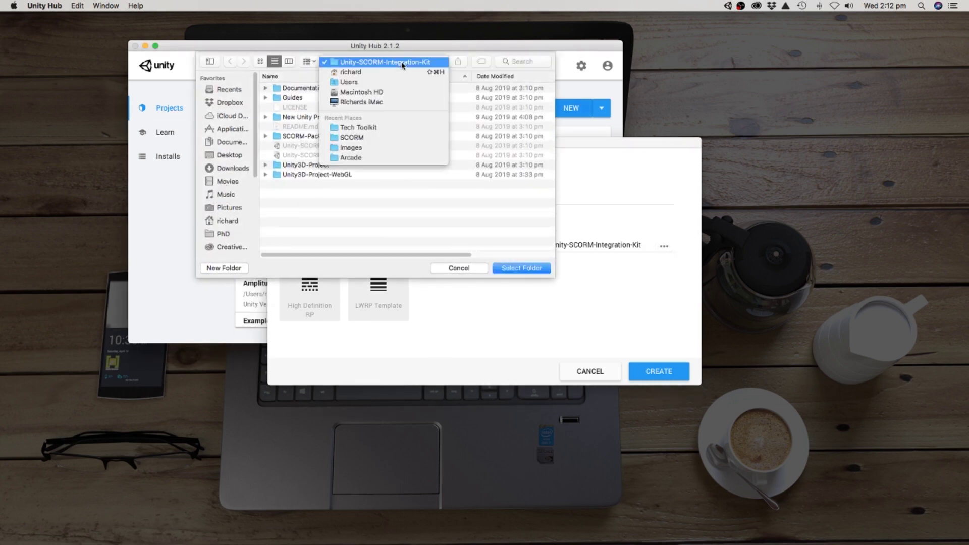
{"action": "left_click", "coordinate": [385, 74]}
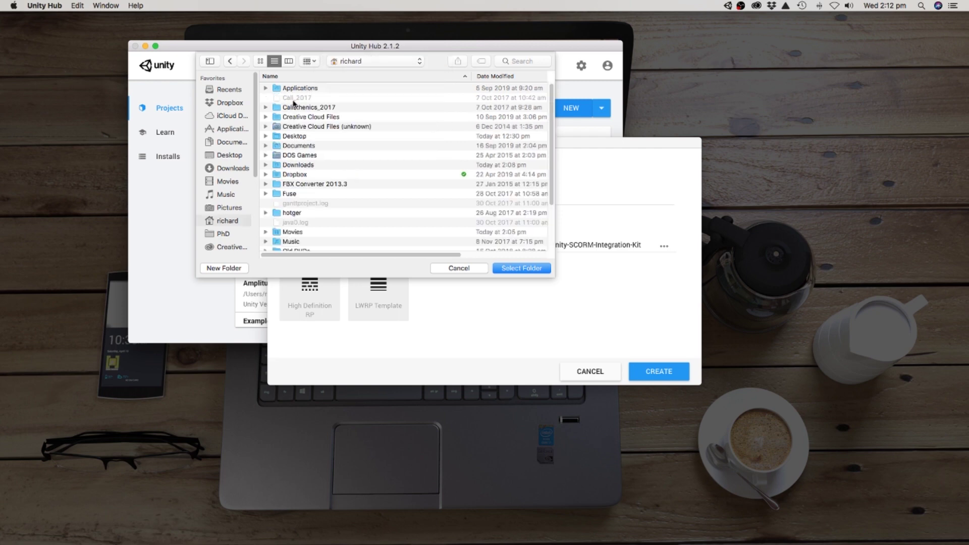
{"action": "scroll", "coordinate": [317, 163], "scroll_direction": "down", "scroll_amount": 3}
{"action": "left_click", "coordinate": [319, 227]}
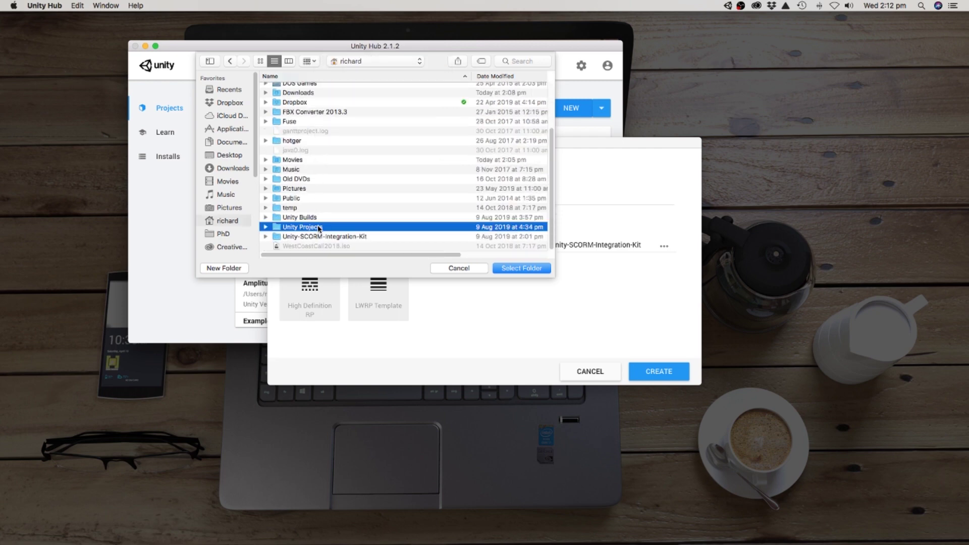
{"action": "left_click", "coordinate": [520, 269]}
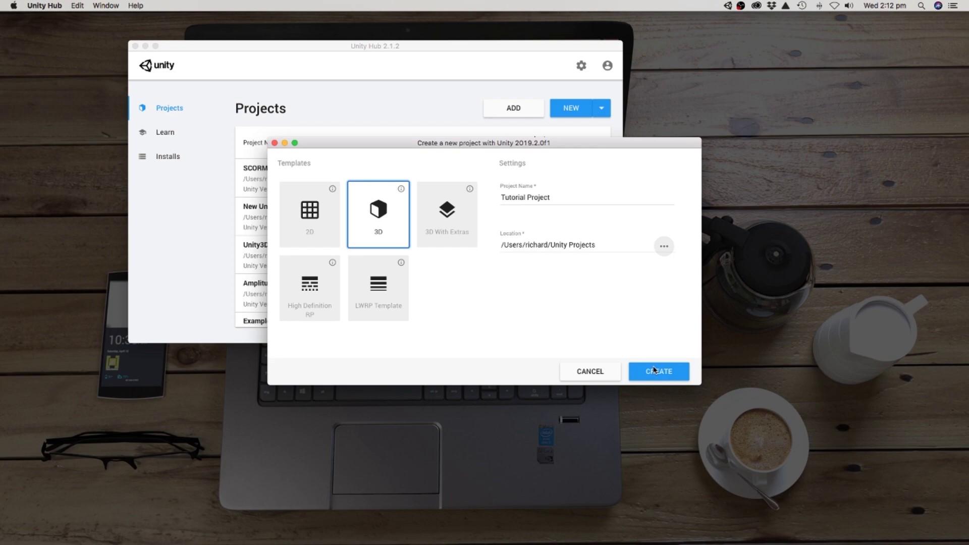
{"action": "left_click", "coordinate": [656, 371]}
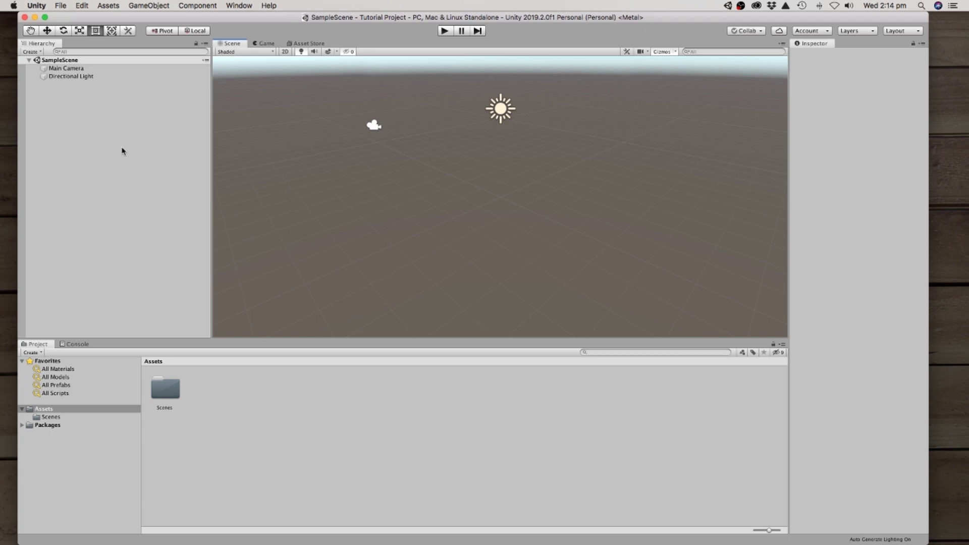
- Import custom package Unity-SCORM-Integration-Kit-WebGL.unitypackage from Downloads via Assets > Import Package
{"action": "left_click", "coordinate": [110, 6]}
{"action": "mouse_move", "coordinate": [148, 109]}
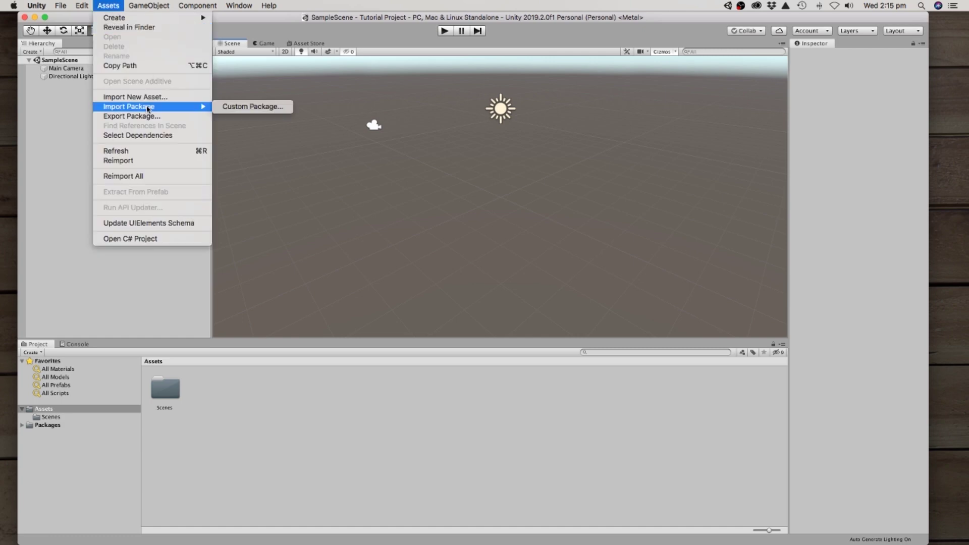
{"action": "left_click", "coordinate": [225, 108]}
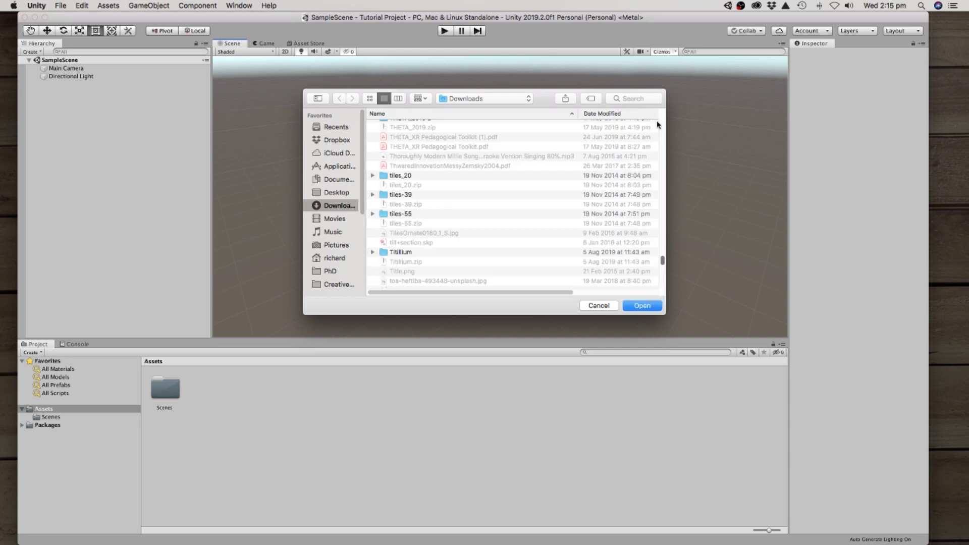
{"action": "left_click", "coordinate": [610, 114]}
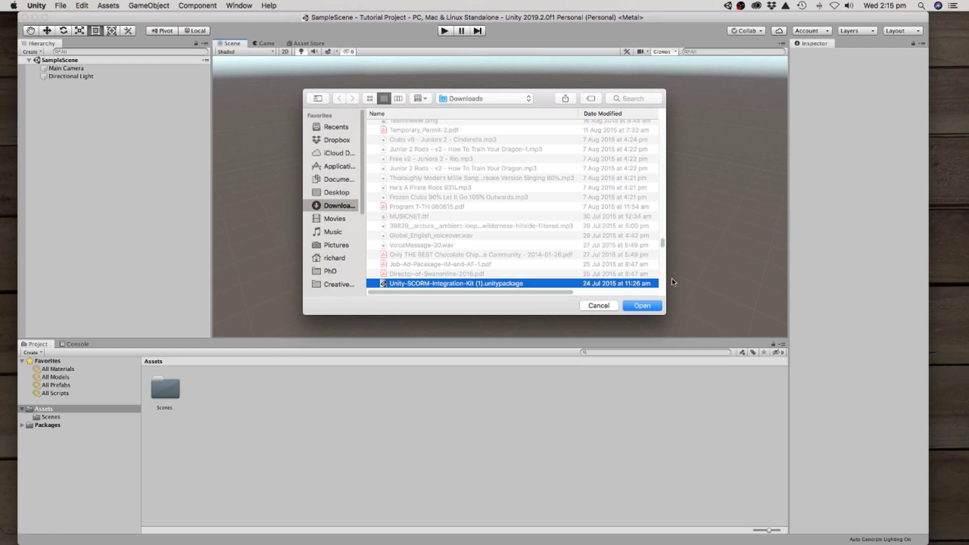
{"action": "scroll", "coordinate": [664, 241], "scroll_direction": "up", "scroll_amount": 15}
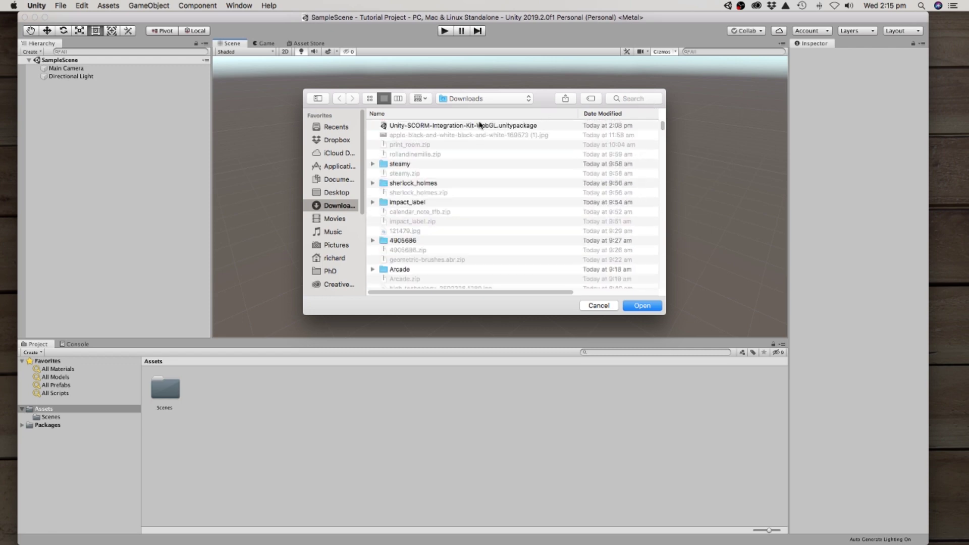
{"action": "left_click", "coordinate": [439, 127]}
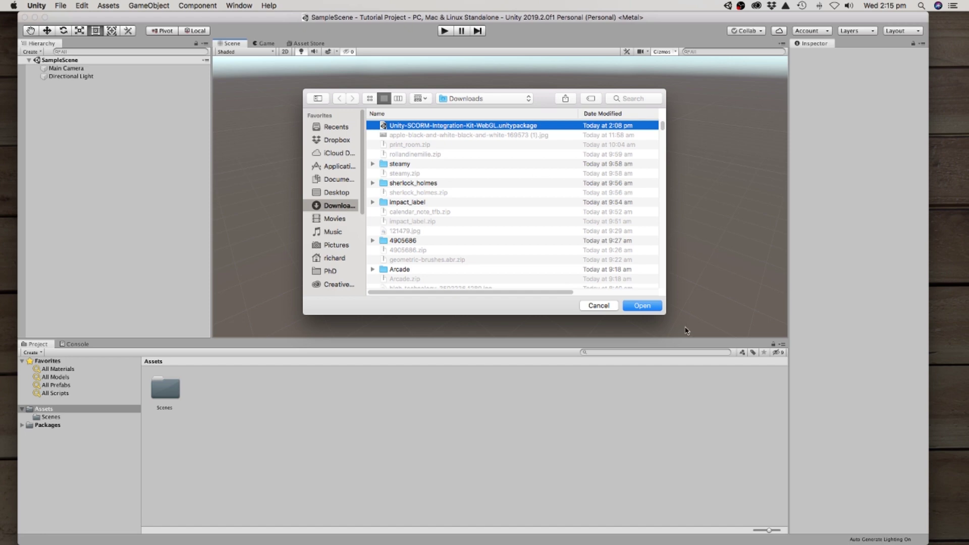
{"action": "left_click", "coordinate": [641, 306]}
{"action": "left_click", "coordinate": [641, 306]}
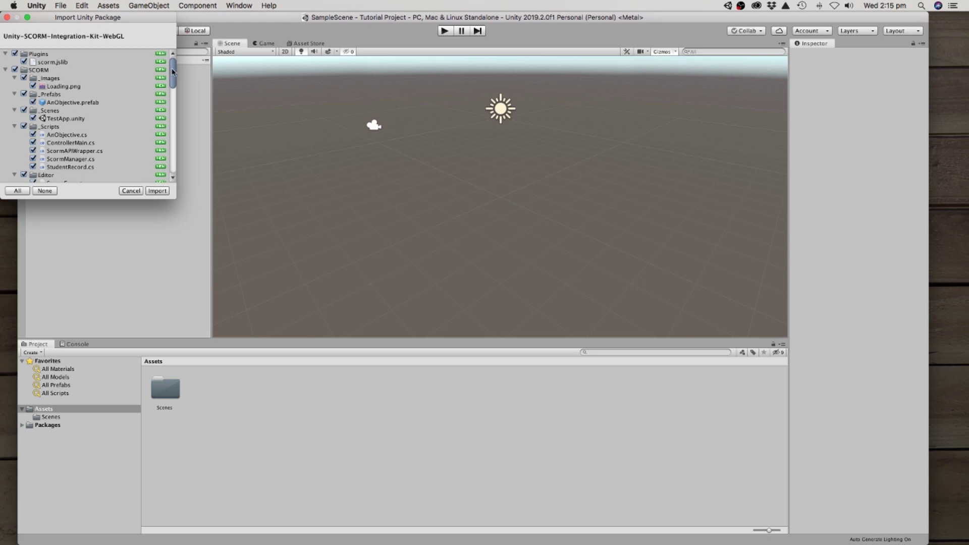
- Review the package list and import all SCORM kit items with everything ticked
{"action": "left_click_drag", "start_coordinate": [172, 72], "coordinate": [174, 197]}
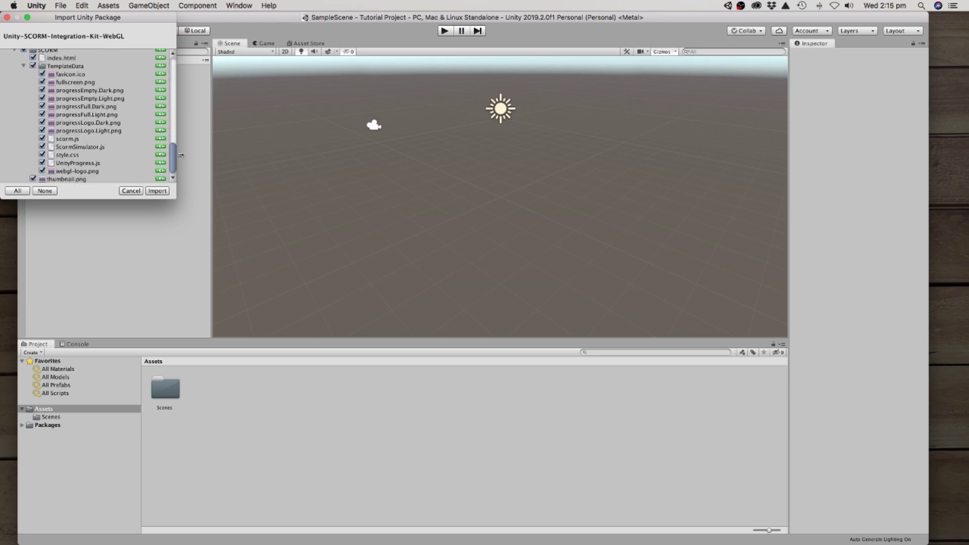
{"action": "left_click_drag", "start_coordinate": [180, 155], "coordinate": [166, 55]}
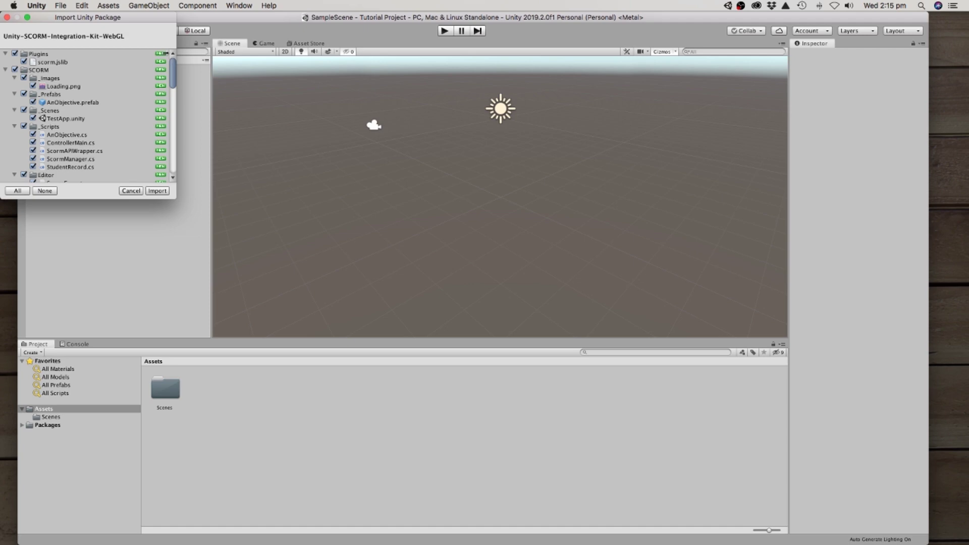
{"action": "left_click", "coordinate": [161, 191]}
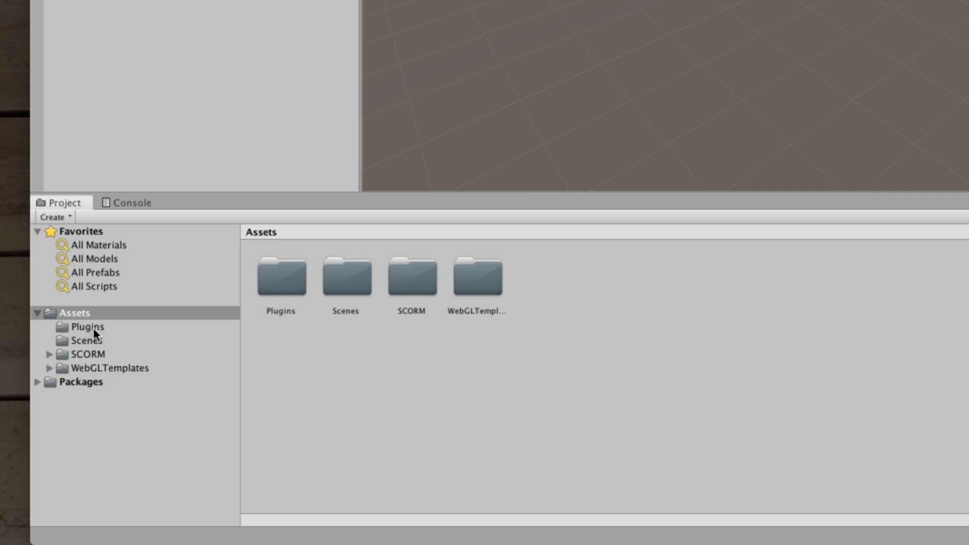
- Browse the Plugins folder, inspecting the scorm plugin file, then the Scenes folder
{"action": "left_click", "coordinate": [93, 328]}
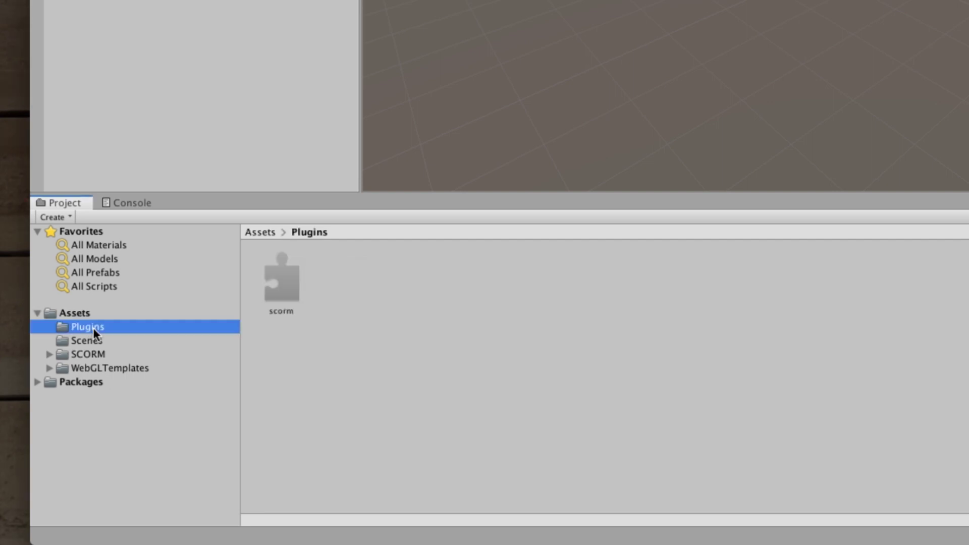
{"action": "left_click", "coordinate": [277, 282]}
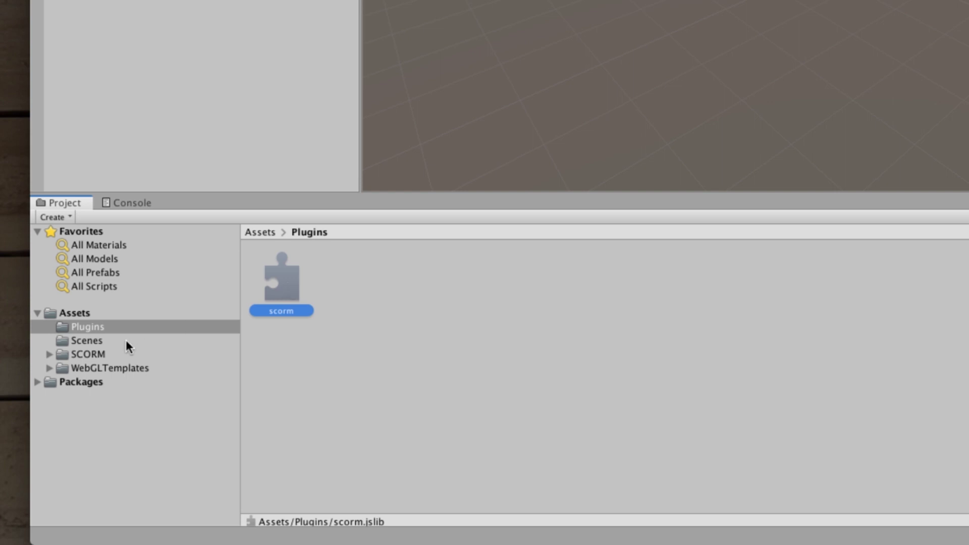
{"action": "left_click", "coordinate": [97, 345]}
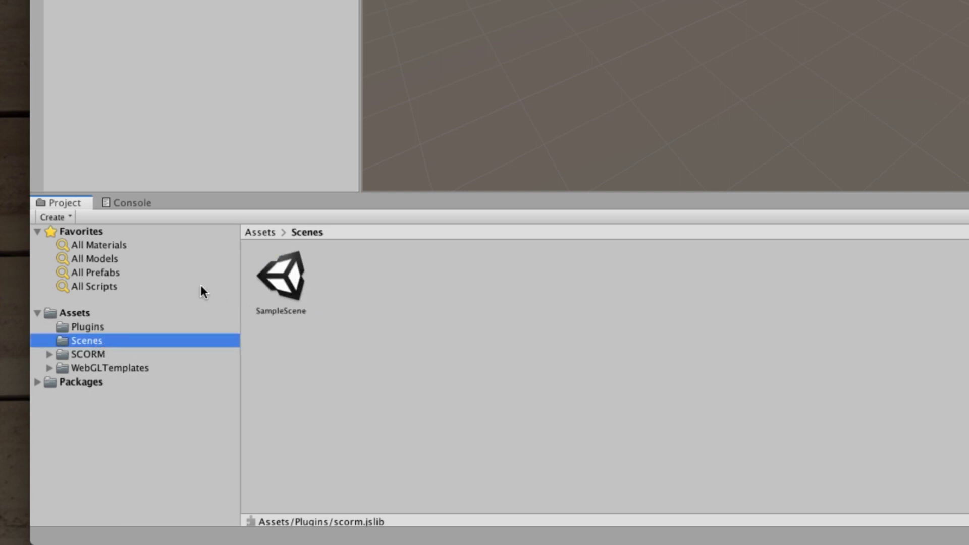
- Expand SCORM and browse its _Images, _Prefabs, _Scenes, _Scripts and Editor subfolders
{"action": "left_click", "coordinate": [90, 352]}
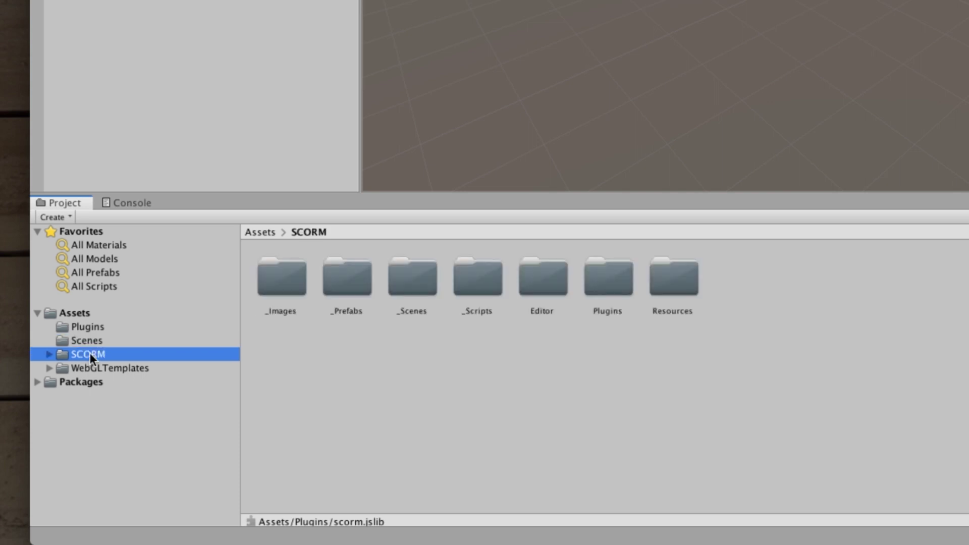
{"action": "left_click", "coordinate": [48, 354]}
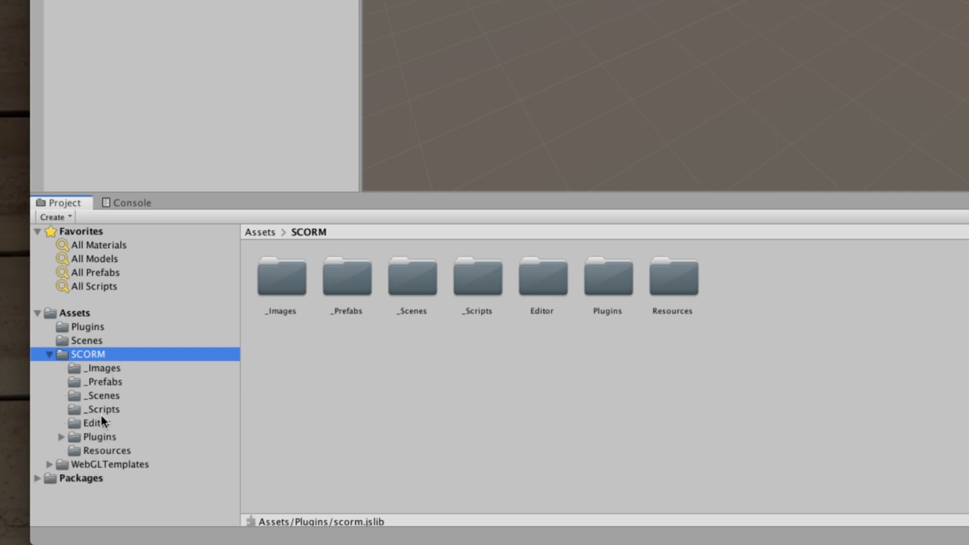
{"action": "left_click", "coordinate": [104, 368]}
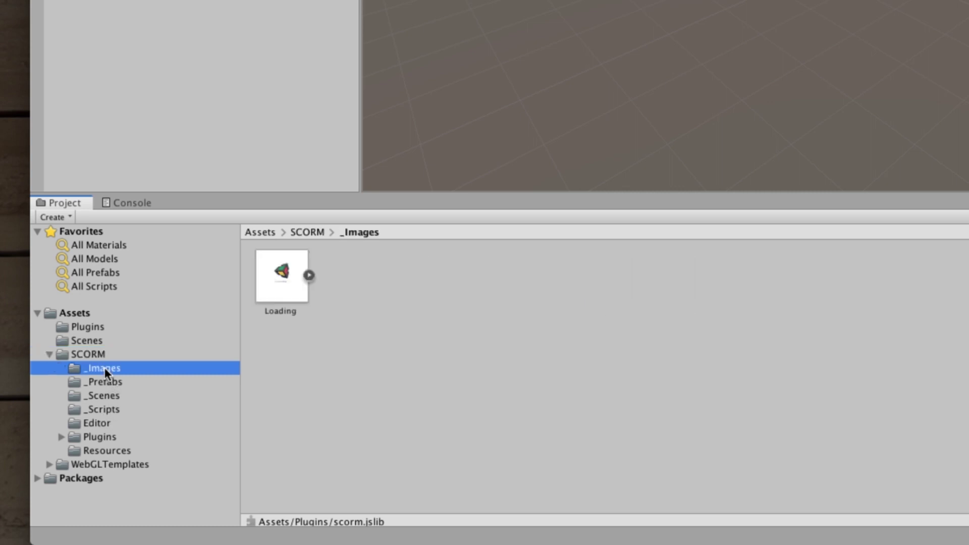
{"action": "left_click", "coordinate": [111, 384]}
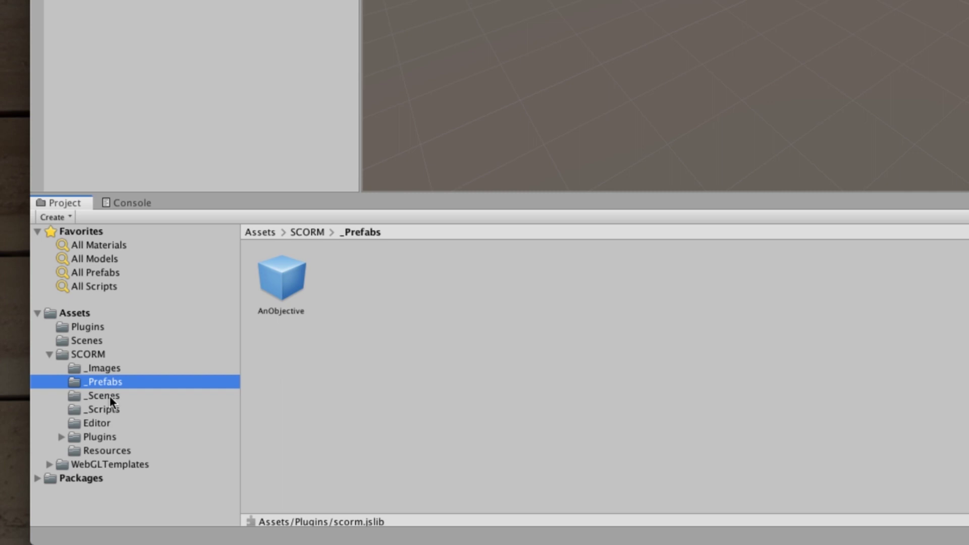
{"action": "left_click", "coordinate": [110, 395]}
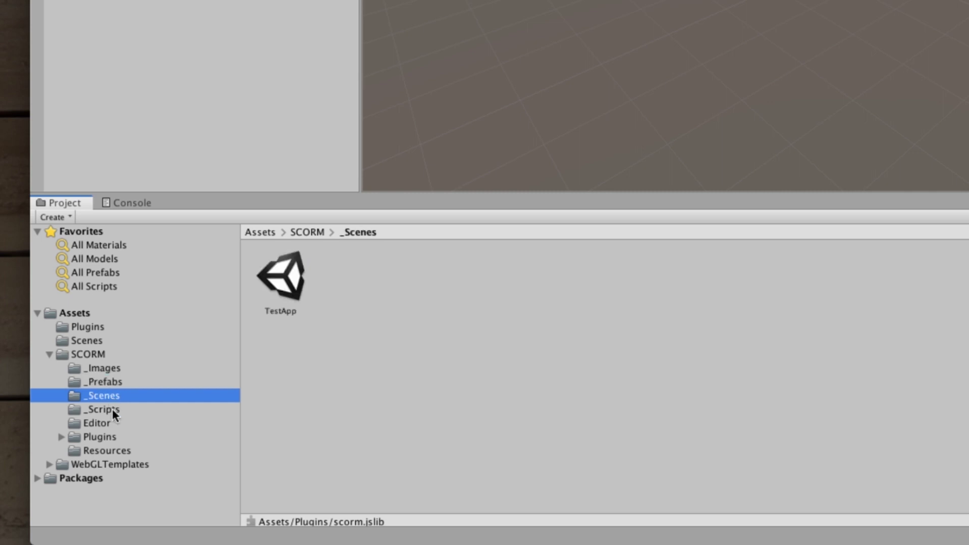
{"action": "left_click", "coordinate": [112, 409]}
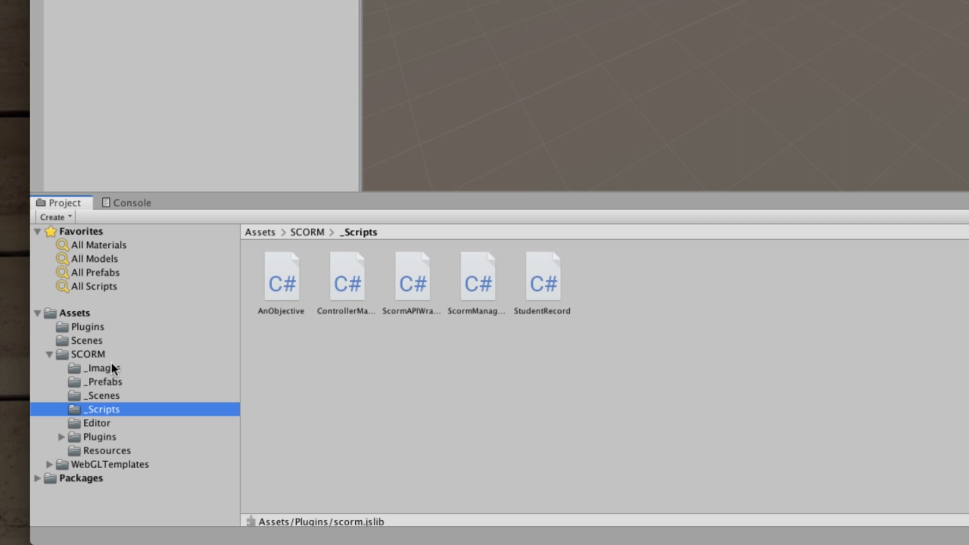
{"action": "left_click", "coordinate": [98, 424]}
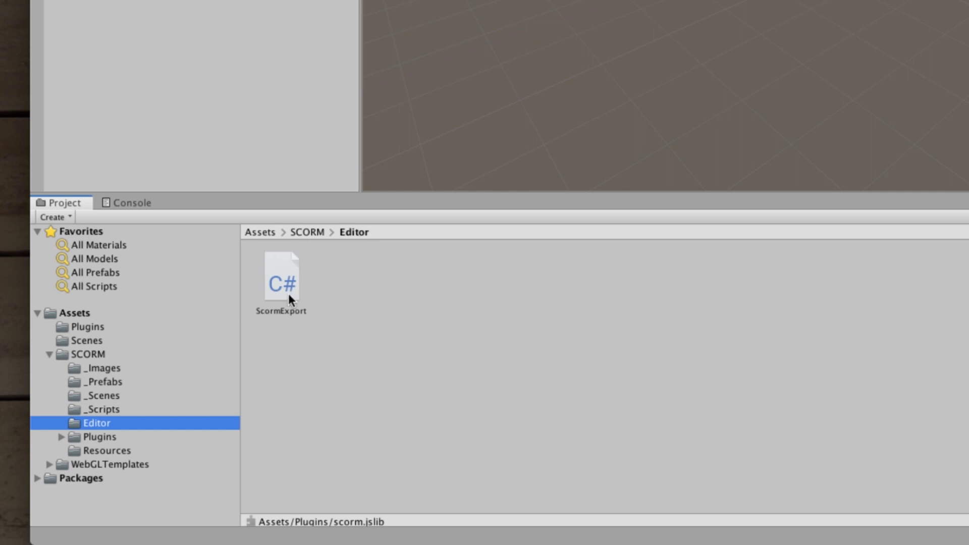
- Browse SCORM's Plugins and 2004 folders, inspect Ionic.Zip.Reduced.dll, then view Resources' ScormManager prefab
{"action": "left_click", "coordinate": [106, 437]}
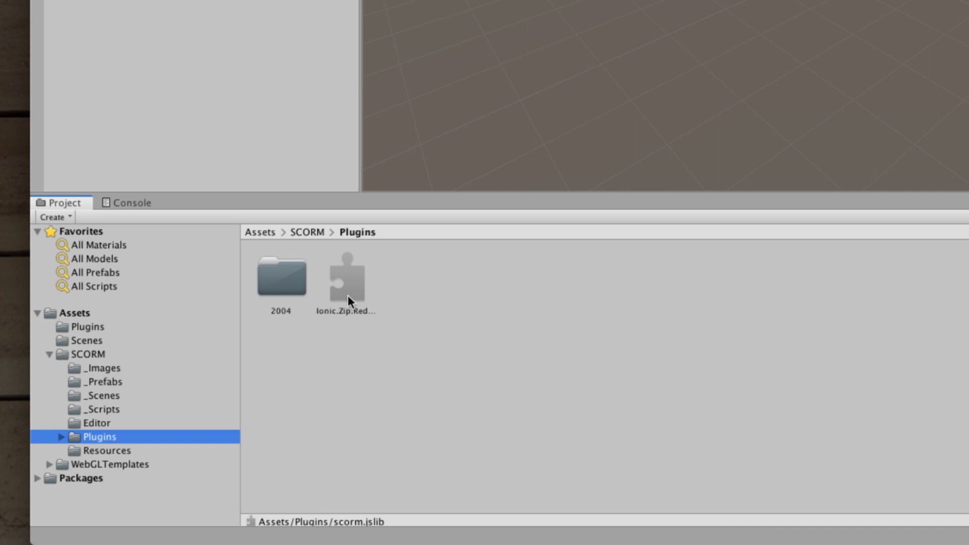
{"action": "left_click", "coordinate": [61, 437]}
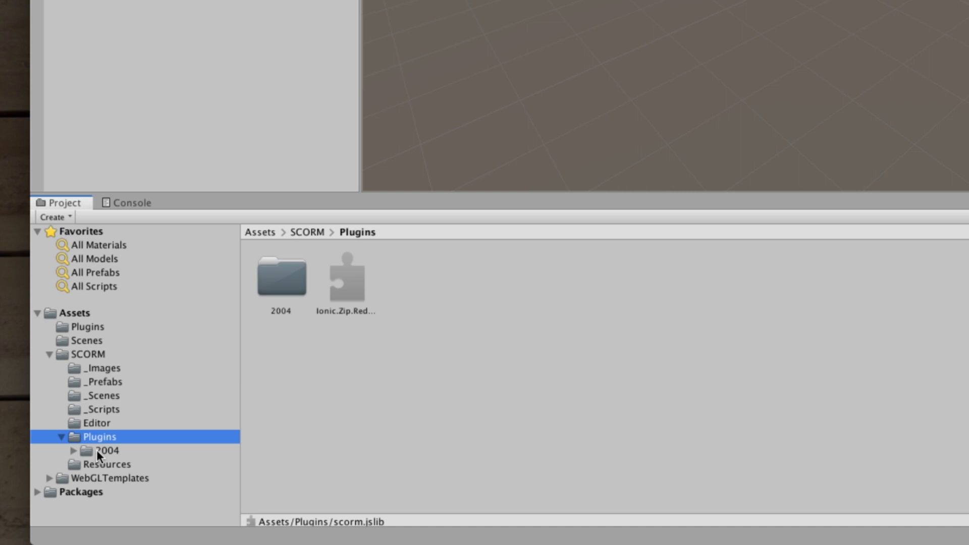
{"action": "left_click", "coordinate": [97, 452]}
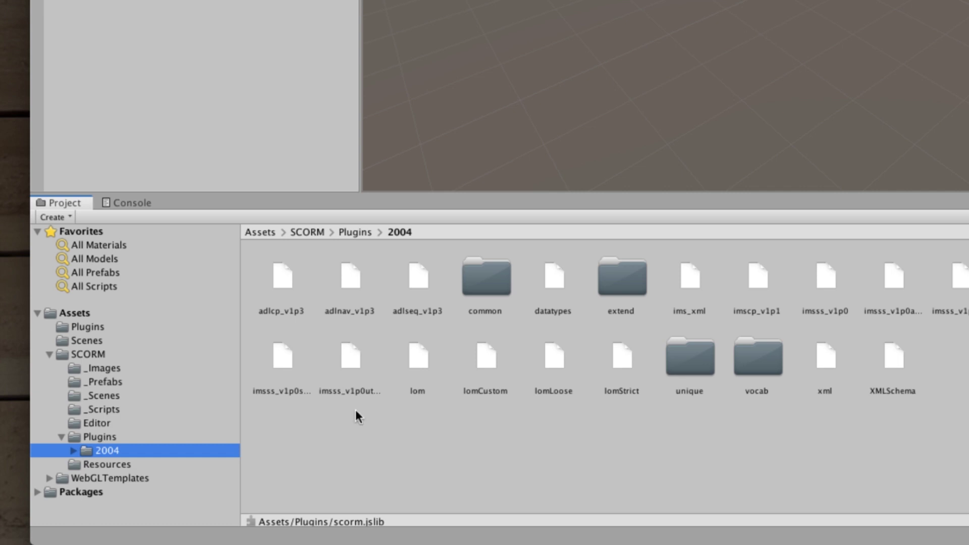
{"action": "left_click", "coordinate": [99, 436]}
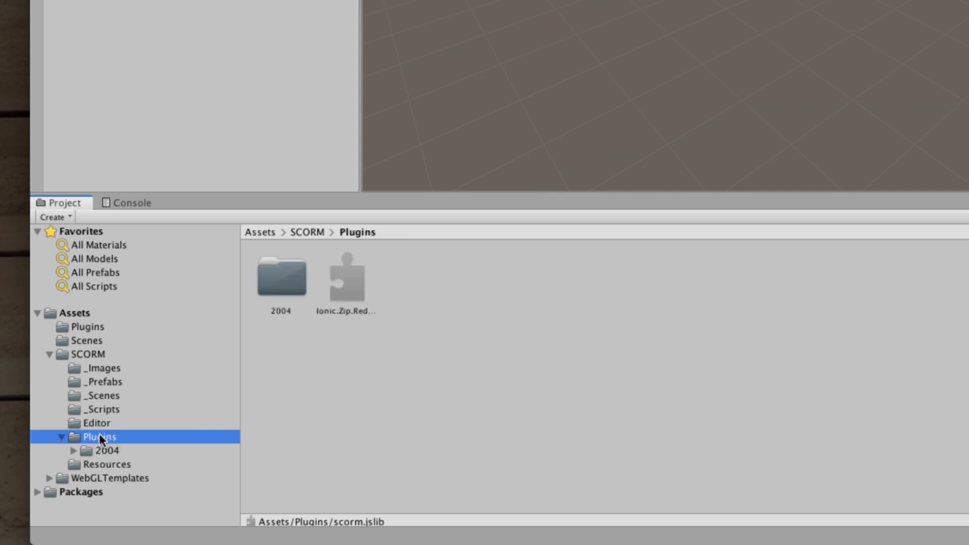
{"action": "left_click", "coordinate": [361, 289]}
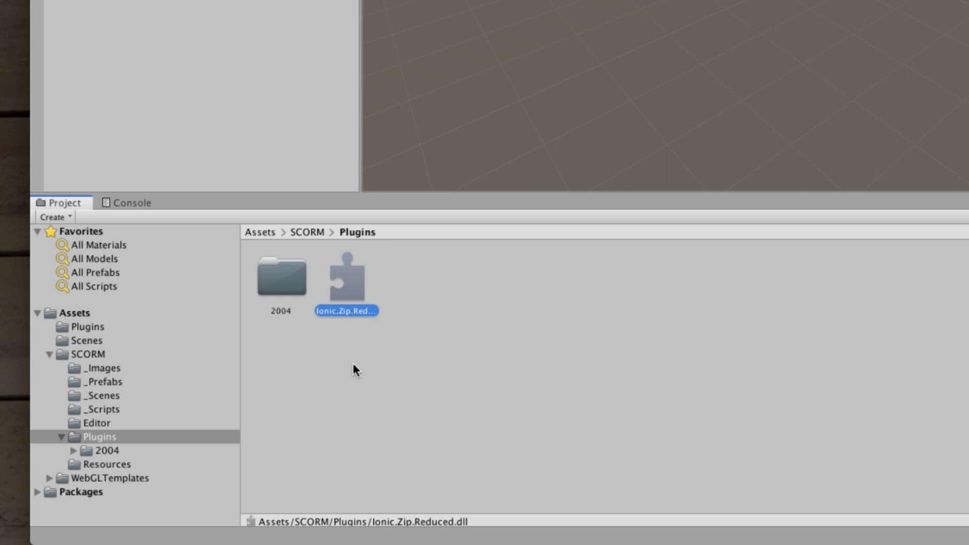
{"action": "left_click", "coordinate": [60, 436]}
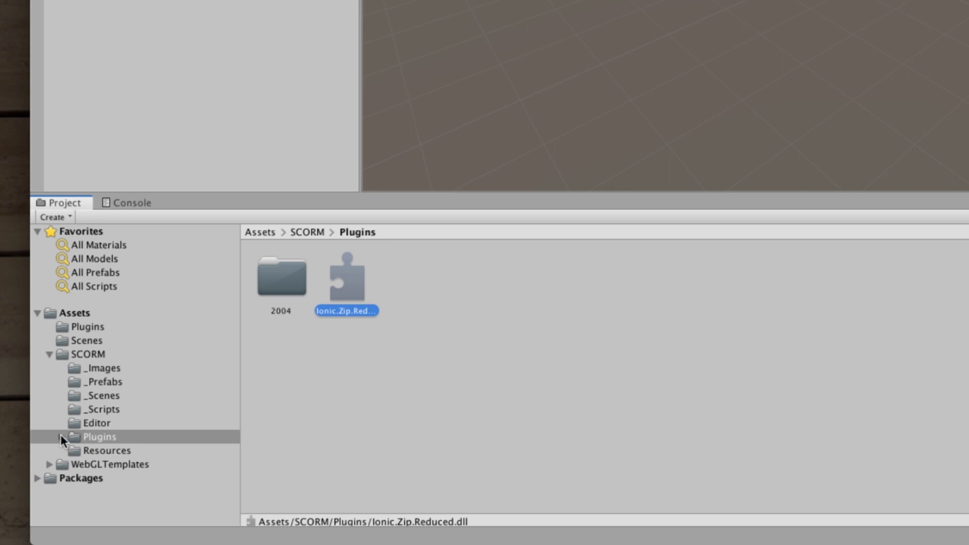
{"action": "left_click", "coordinate": [98, 450]}
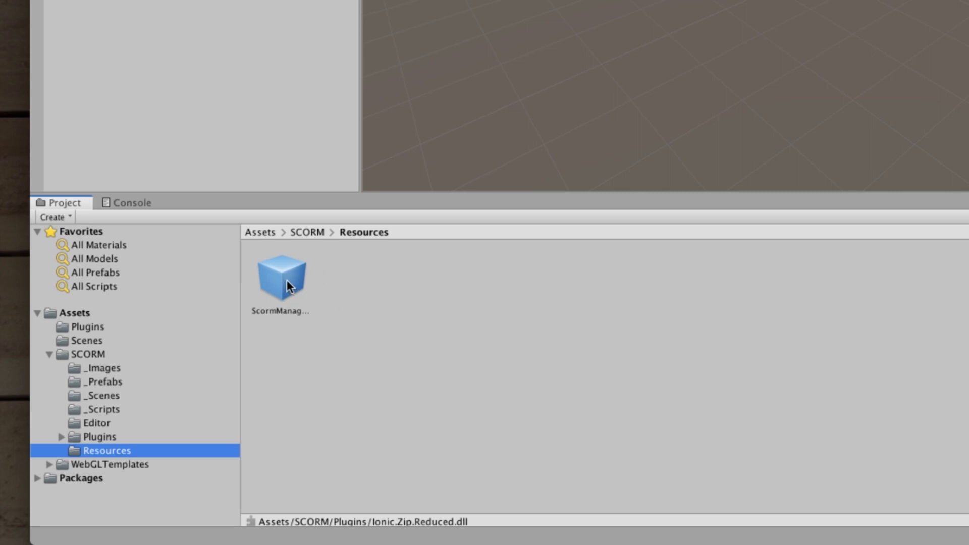
- Collapse SCORM, expand WebGLTemplates, and view the SCORM template and its TemplateData files
{"action": "left_click", "coordinate": [48, 353]}
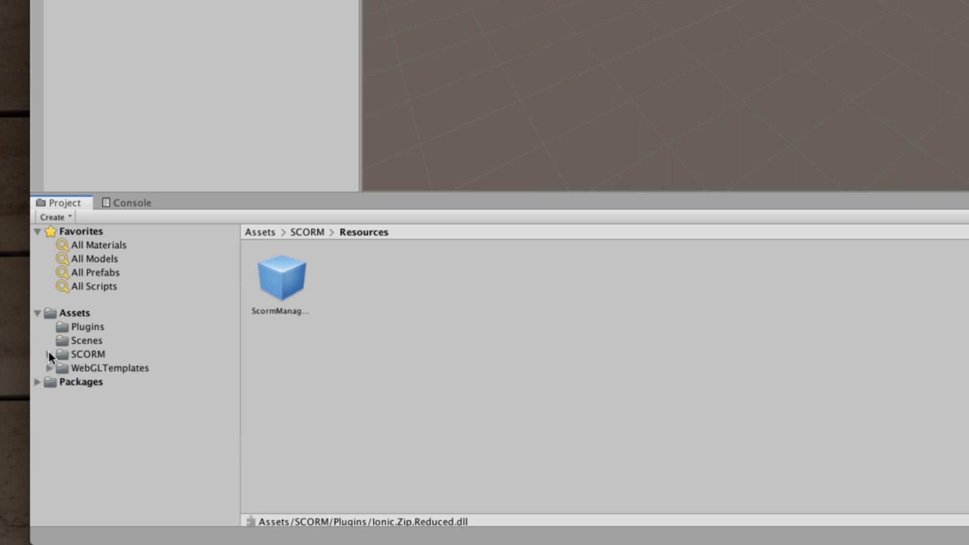
{"action": "left_click", "coordinate": [98, 368]}
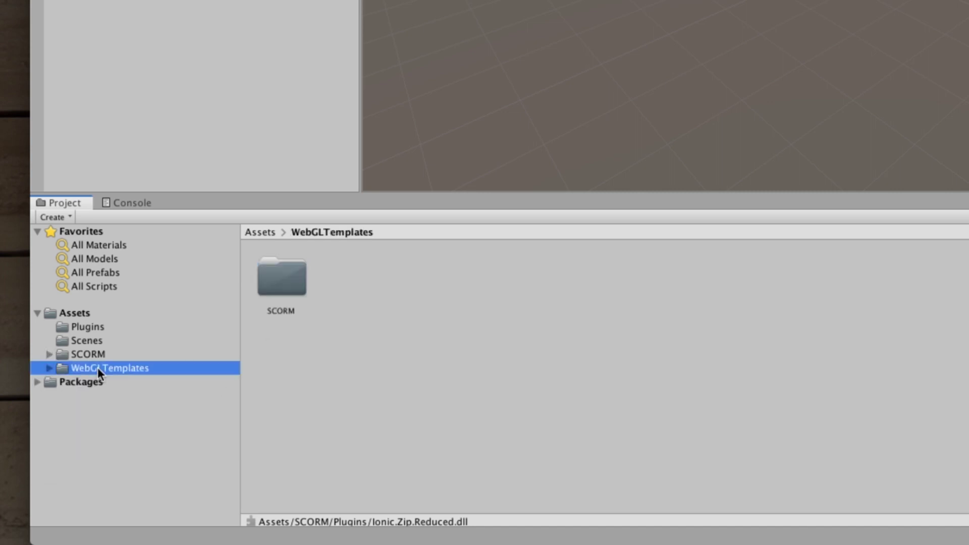
{"action": "left_click", "coordinate": [49, 368]}
{"action": "left_click", "coordinate": [89, 381]}
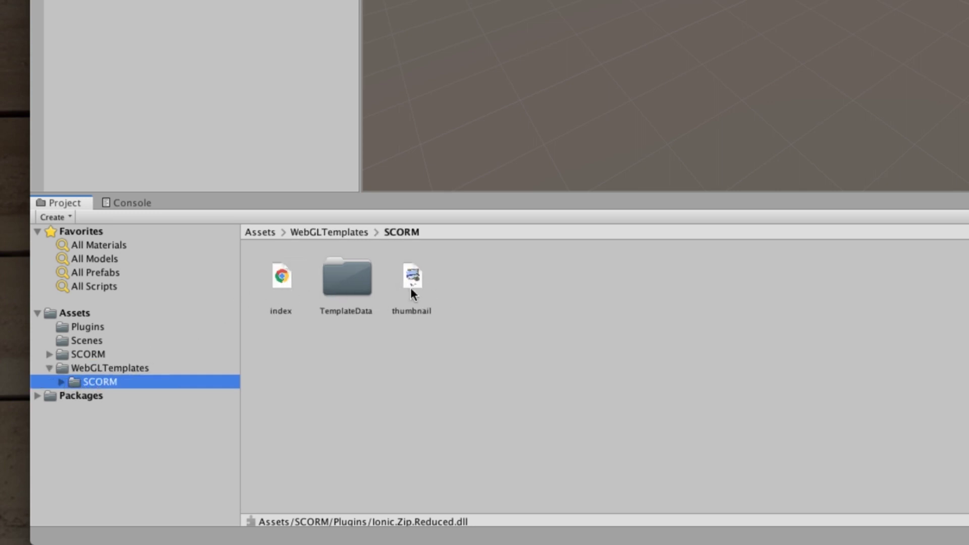
{"action": "left_click", "coordinate": [61, 382]}
{"action": "left_click", "coordinate": [108, 395]}
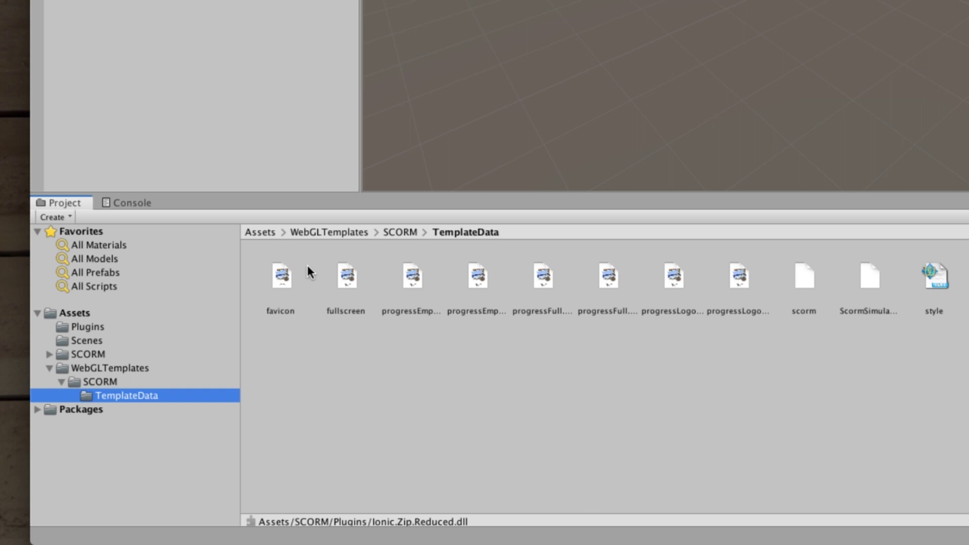
{"action": "left_click", "coordinate": [98, 381]}
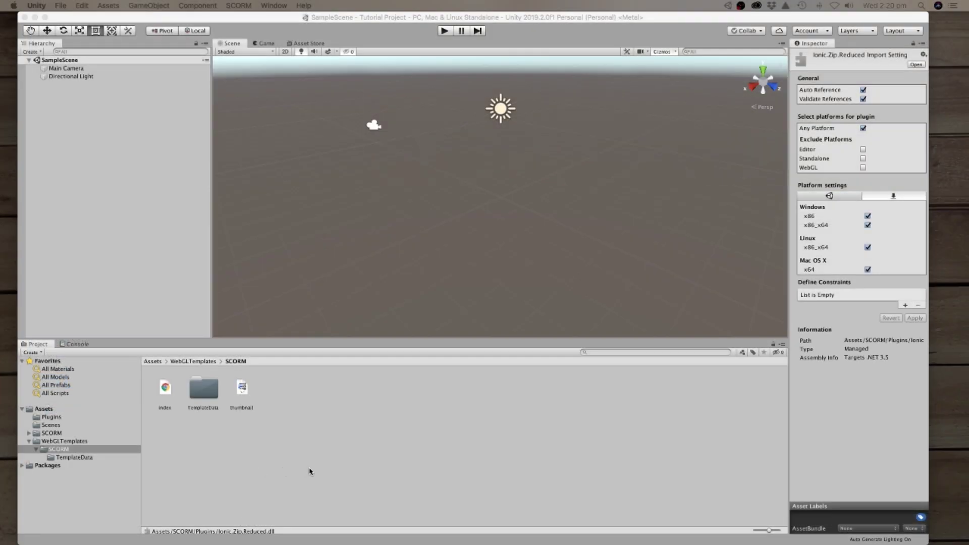
- Select the SCORM Editor folder and choose SCORM > Help to open the kit's web page
{"action": "left_click", "coordinate": [29, 433]}
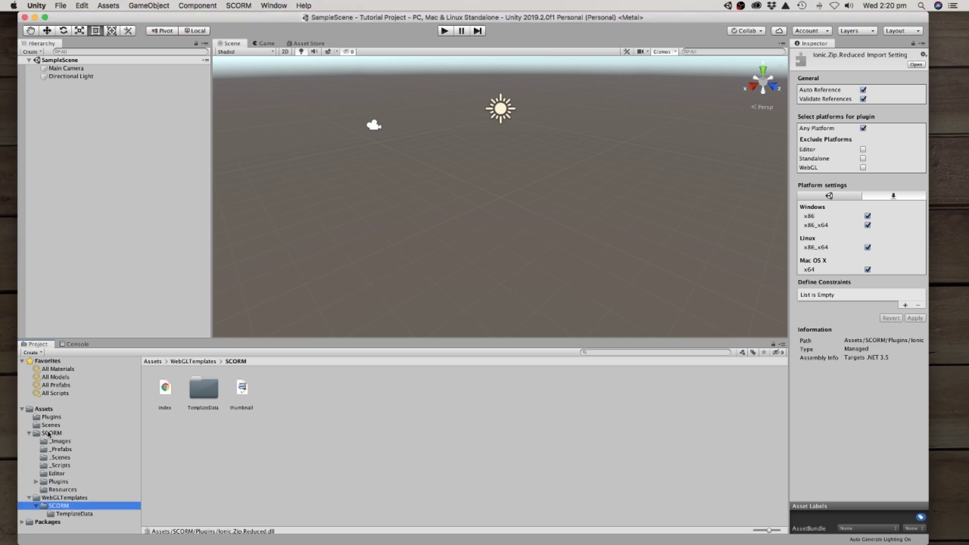
{"action": "left_click", "coordinate": [58, 475]}
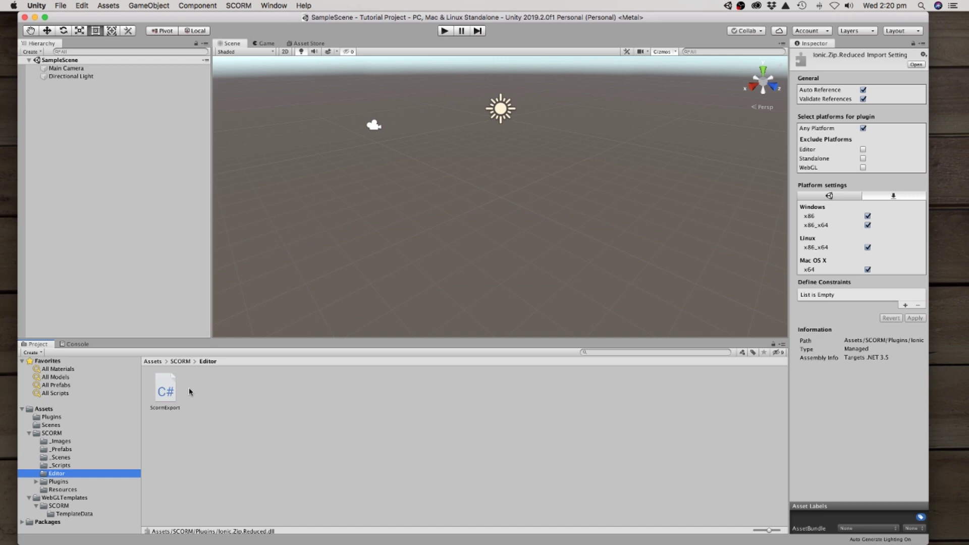
{"action": "left_click", "coordinate": [237, 6]}
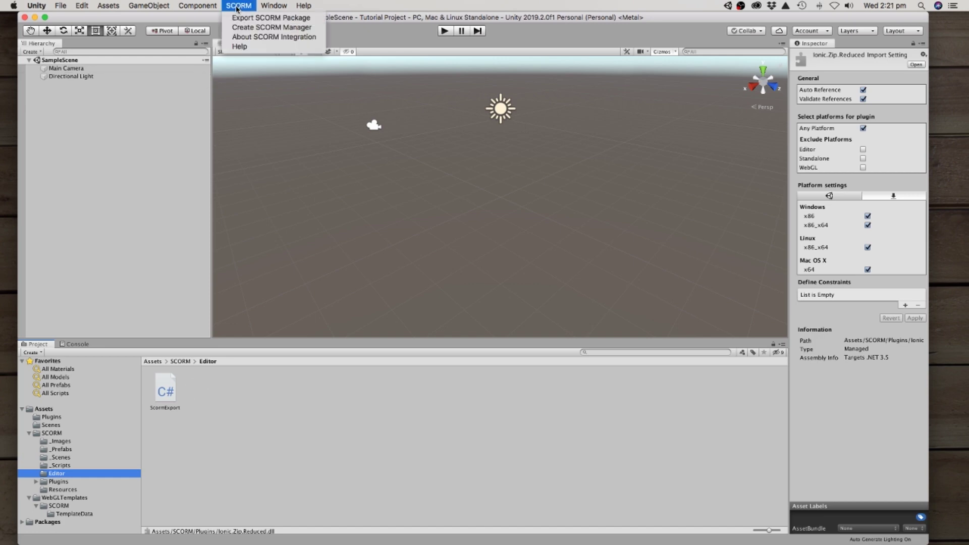
{"action": "left_click", "coordinate": [248, 48]}
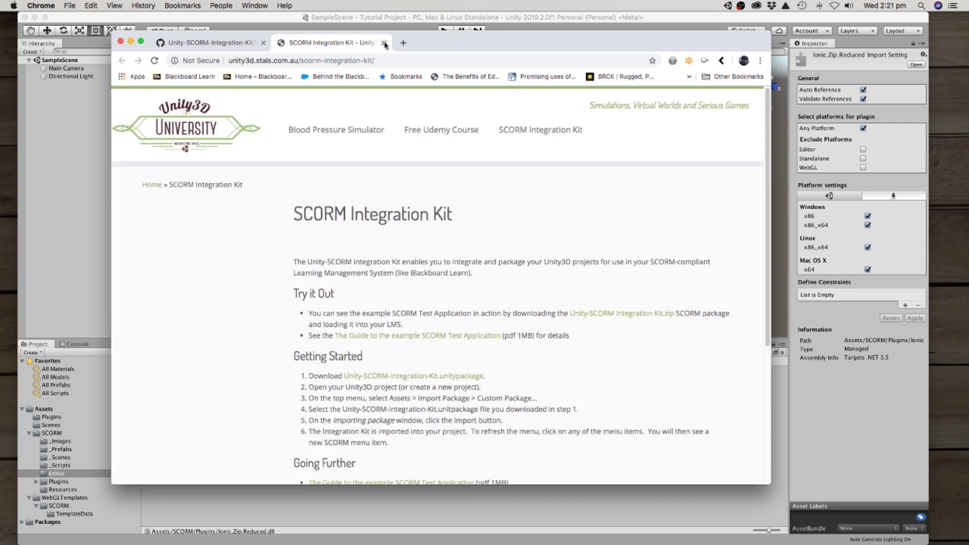
- Browse the kit's online code documentation and class list, close both tabs, and return to Unity
{"action": "scroll", "coordinate": [457, 229], "scroll_direction": "down", "scroll_amount": 5}
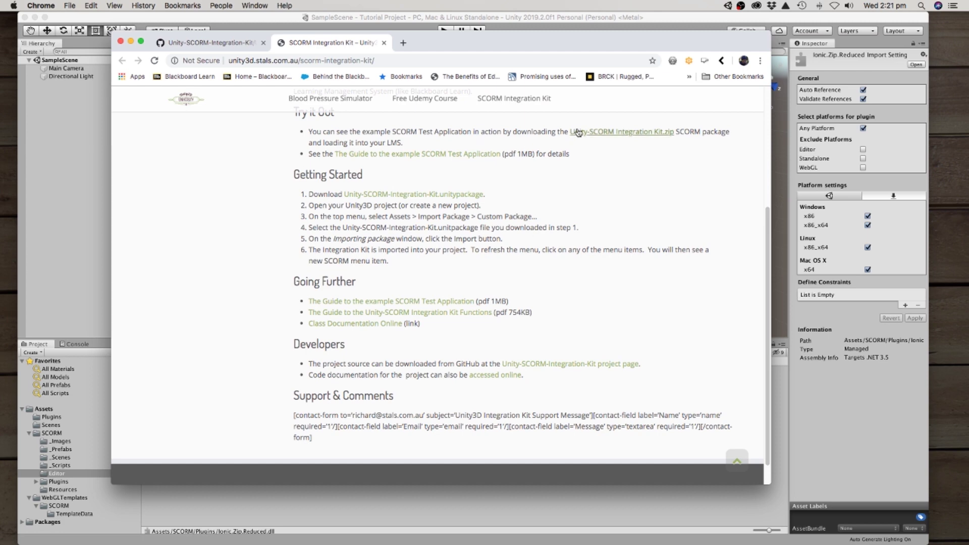
{"action": "left_click", "coordinate": [480, 375]}
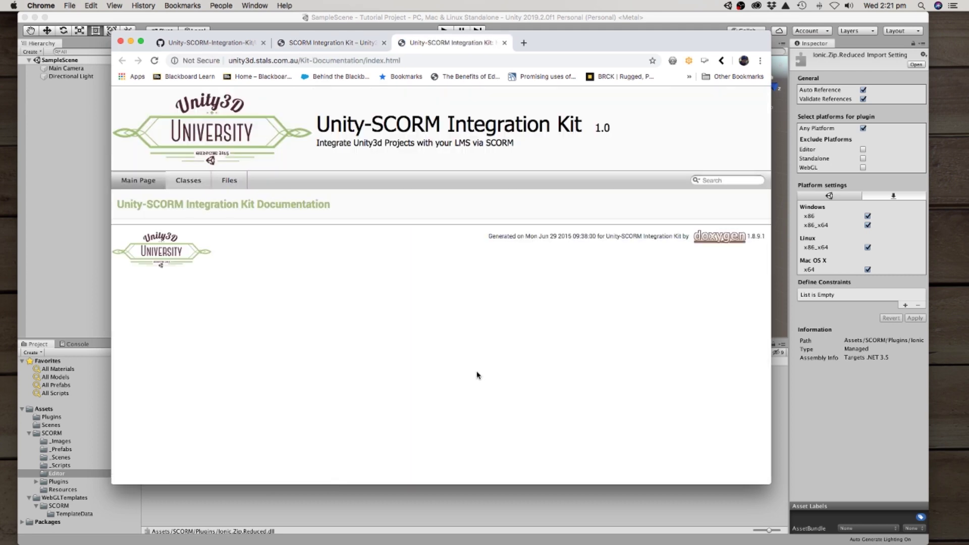
{"action": "left_click", "coordinate": [189, 180]}
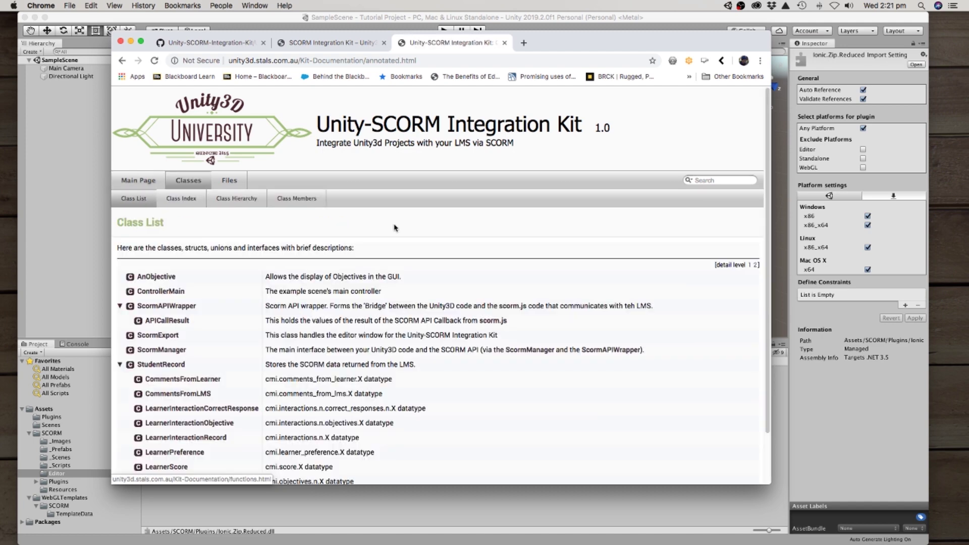
{"action": "left_click", "coordinate": [504, 43]}
{"action": "left_click", "coordinate": [384, 43]}
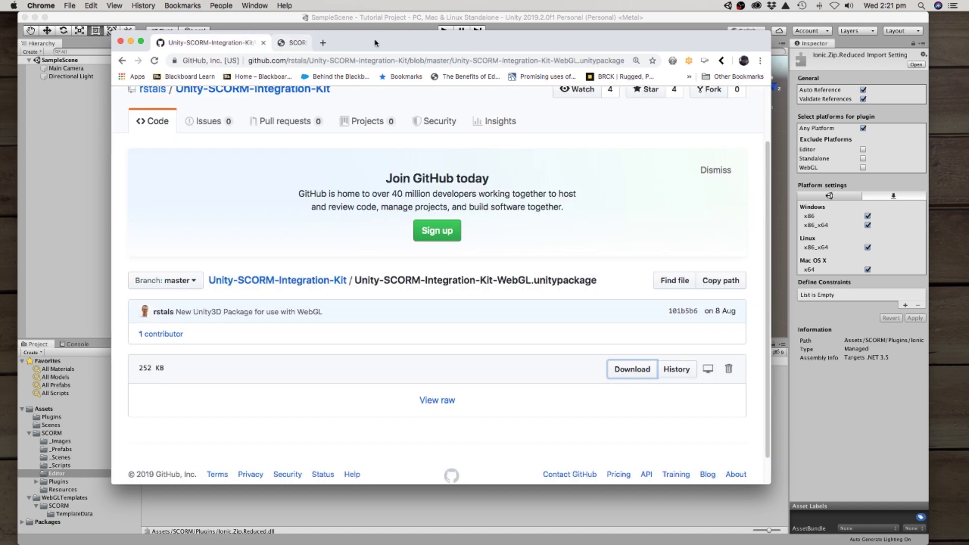
{"action": "left_click", "coordinate": [98, 118]}
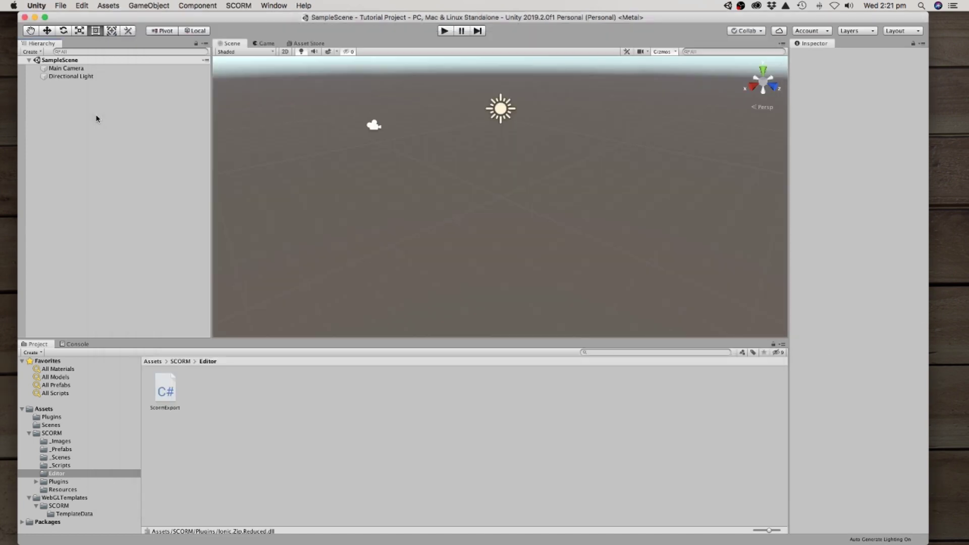
- Read and close the SCORM Integration Kit About notice, then show the WebGLTemplates folder with the SCORM template
{"action": "left_click", "coordinate": [240, 5]}
{"action": "left_click", "coordinate": [256, 38]}
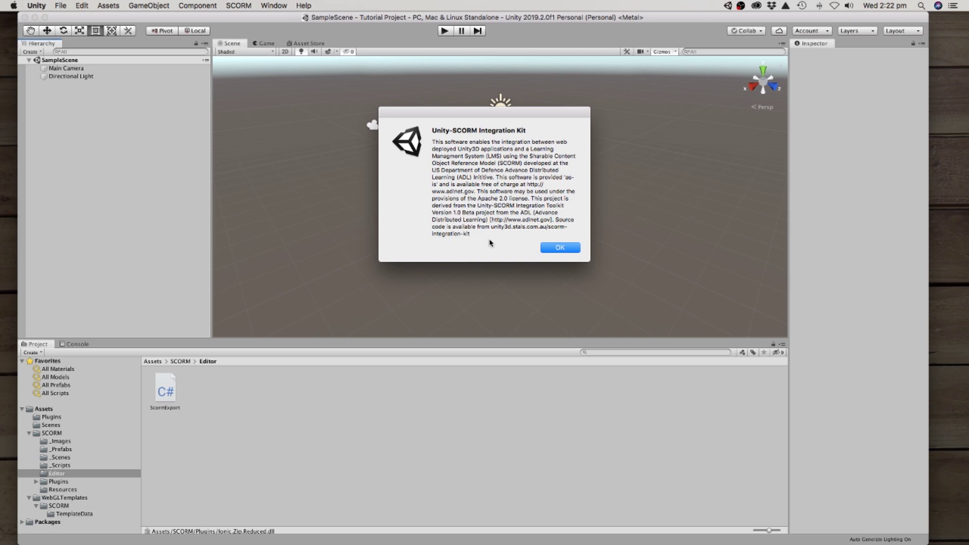
{"action": "left_click", "coordinate": [554, 248]}
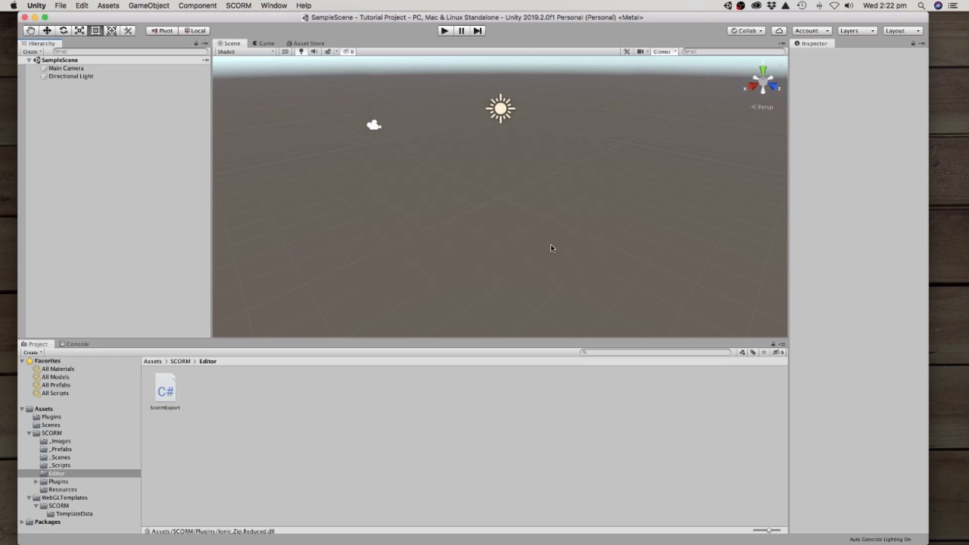
{"action": "left_click", "coordinate": [74, 498]}
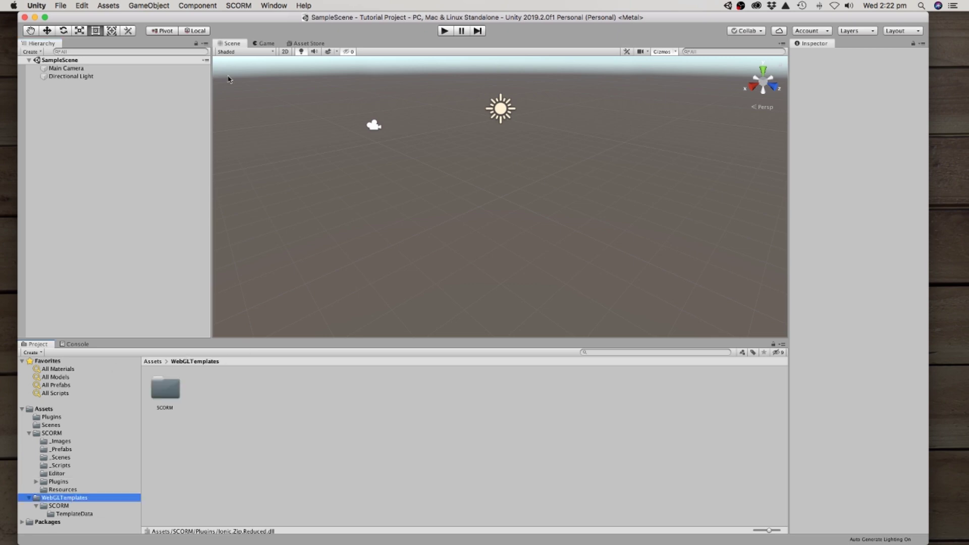
- In Build Settings, select WebGL and switch the project's platform to it
{"action": "left_click", "coordinate": [61, 6]}
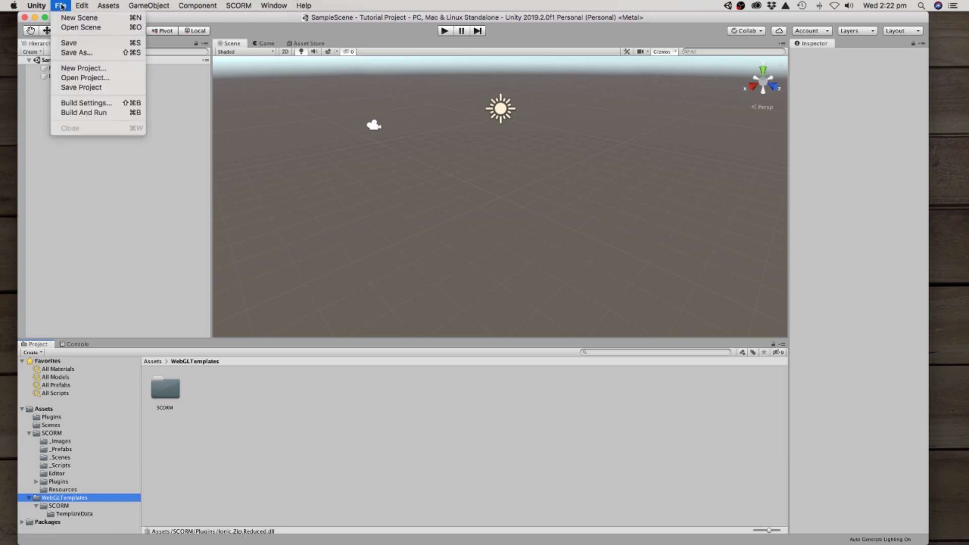
{"action": "left_click", "coordinate": [84, 103]}
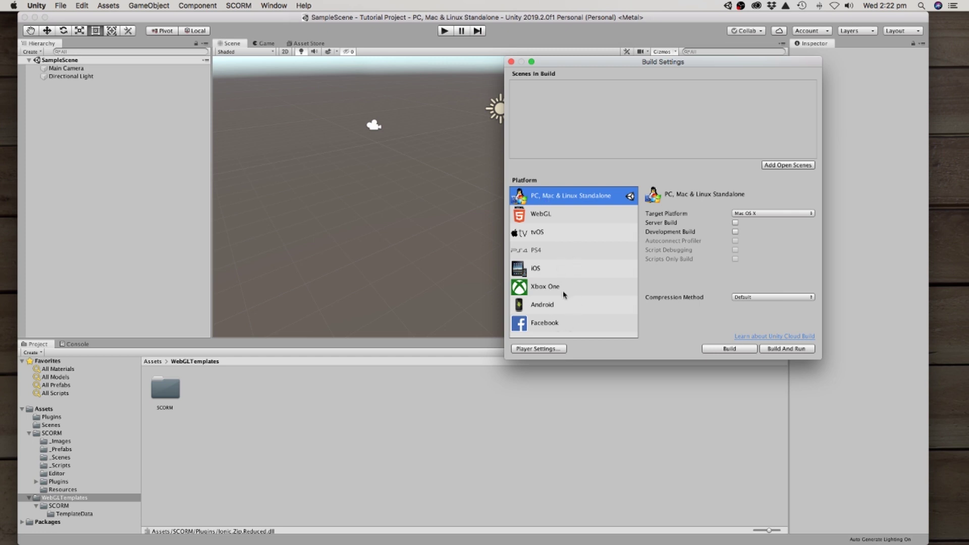
{"action": "left_click", "coordinate": [544, 218]}
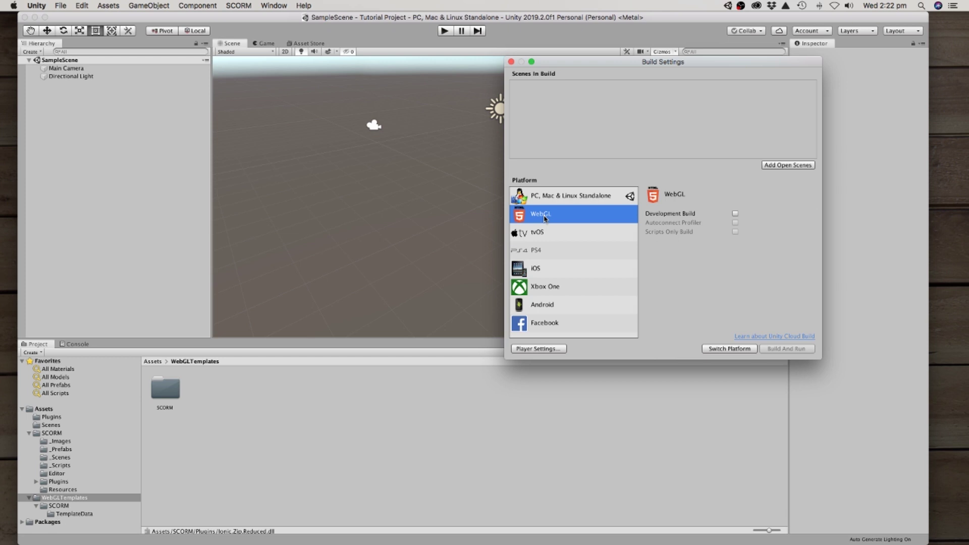
{"action": "left_click", "coordinate": [718, 350]}
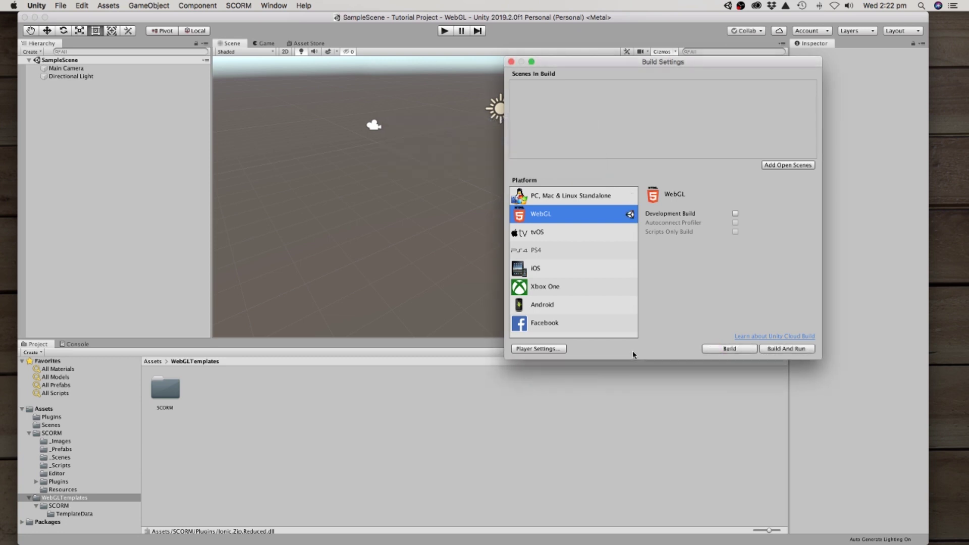
- In the WebGL Player settings, replace the Default WebGL template with the SCORM template
{"action": "left_click", "coordinate": [552, 350]}
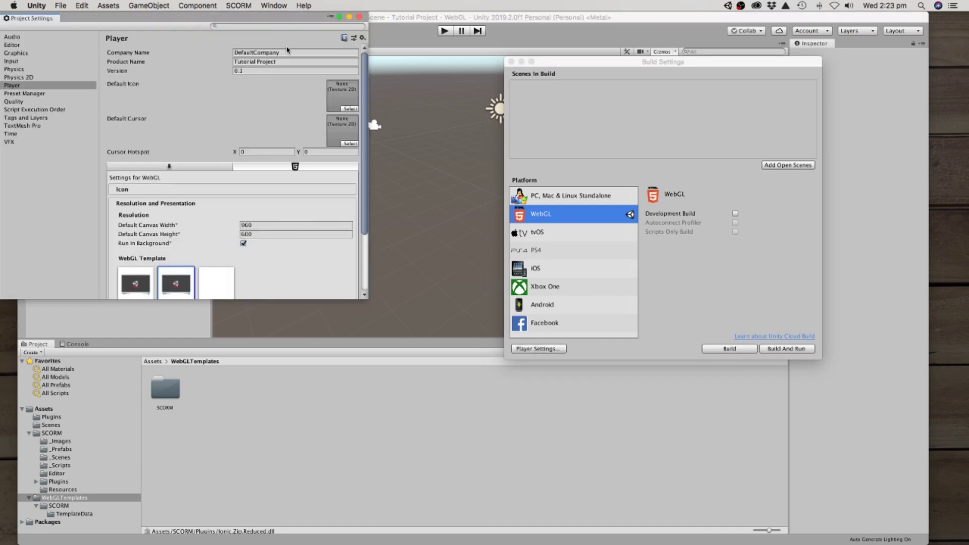
{"action": "left_click_drag", "start_coordinate": [195, 20], "coordinate": [307, 53]}
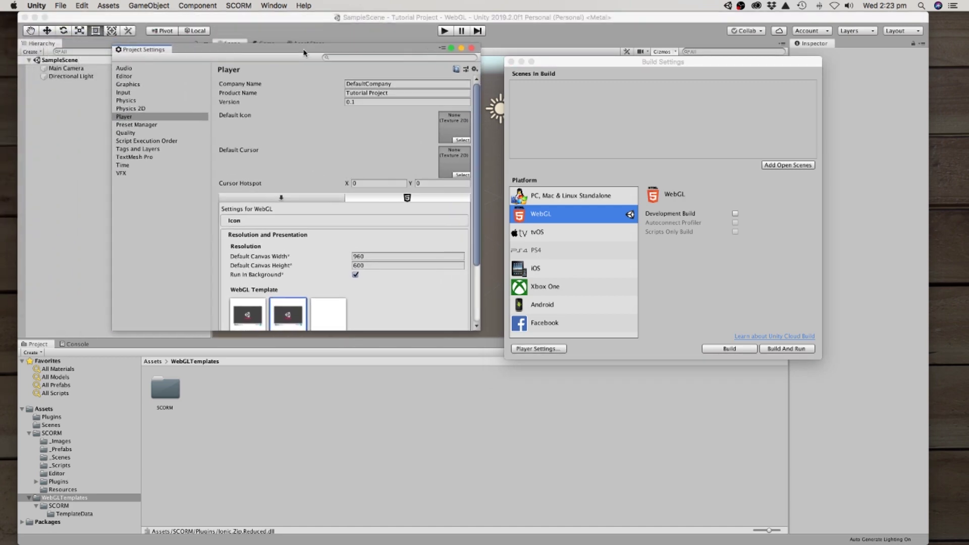
{"action": "left_click_drag", "start_coordinate": [479, 330], "coordinate": [550, 433]}
{"action": "left_click_drag", "start_coordinate": [588, 64], "coordinate": [653, 56]}
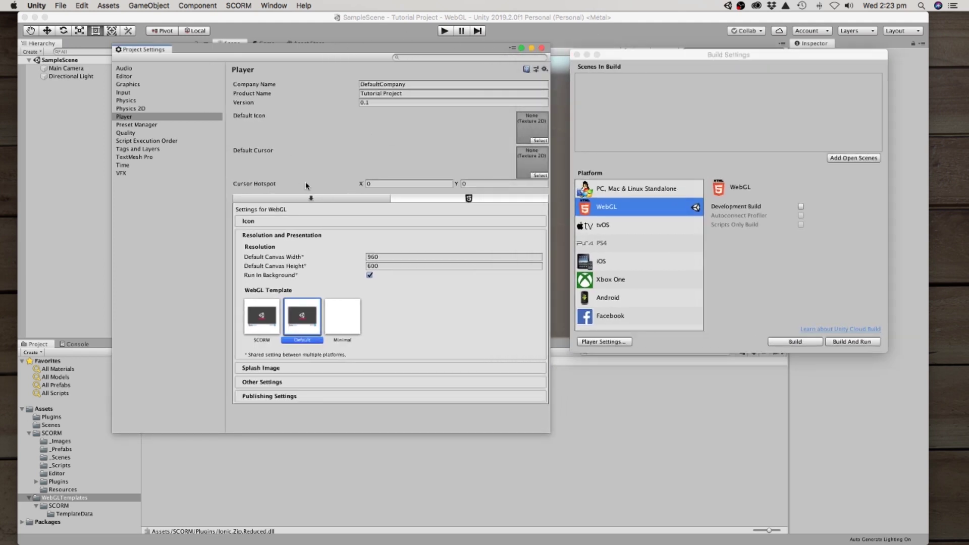
{"action": "left_click", "coordinate": [261, 324]}
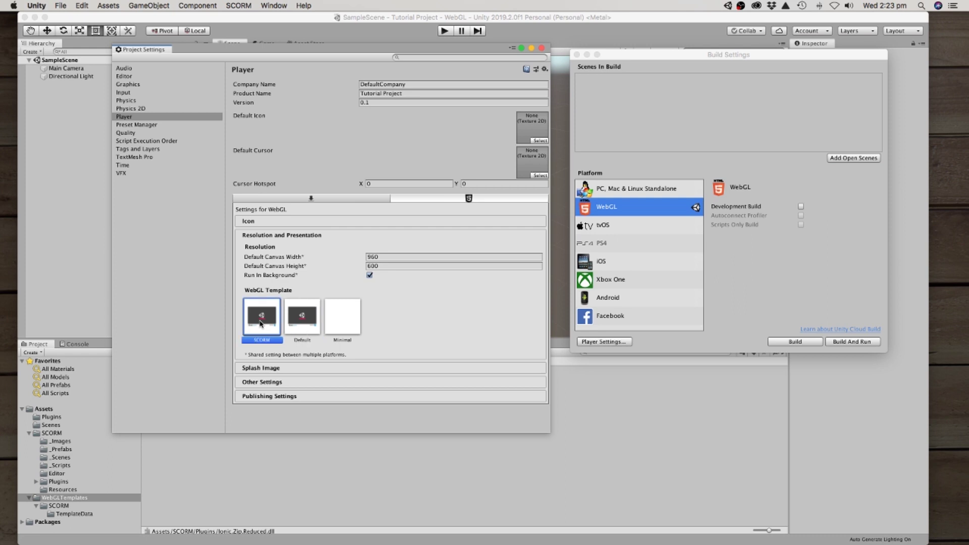